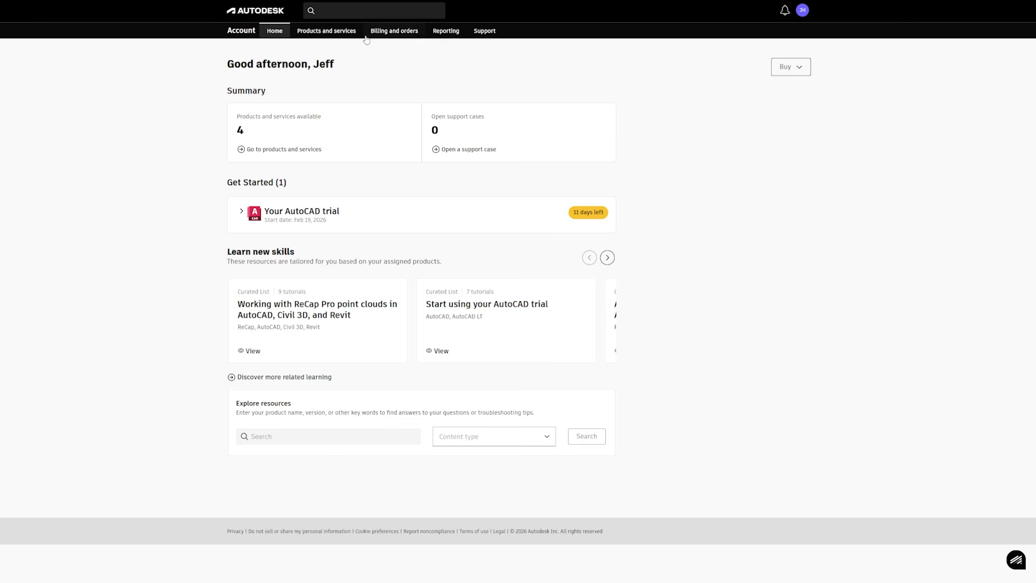
Start a new custom install package containing the latest English AutoCAD version and continue to its install settings
left_click(338, 32)
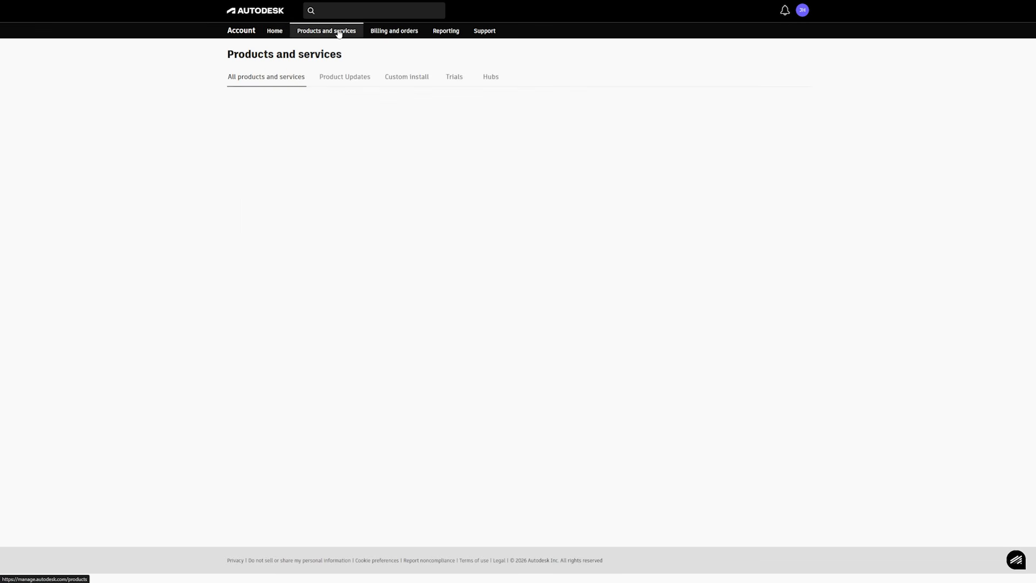
left_click(401, 81)
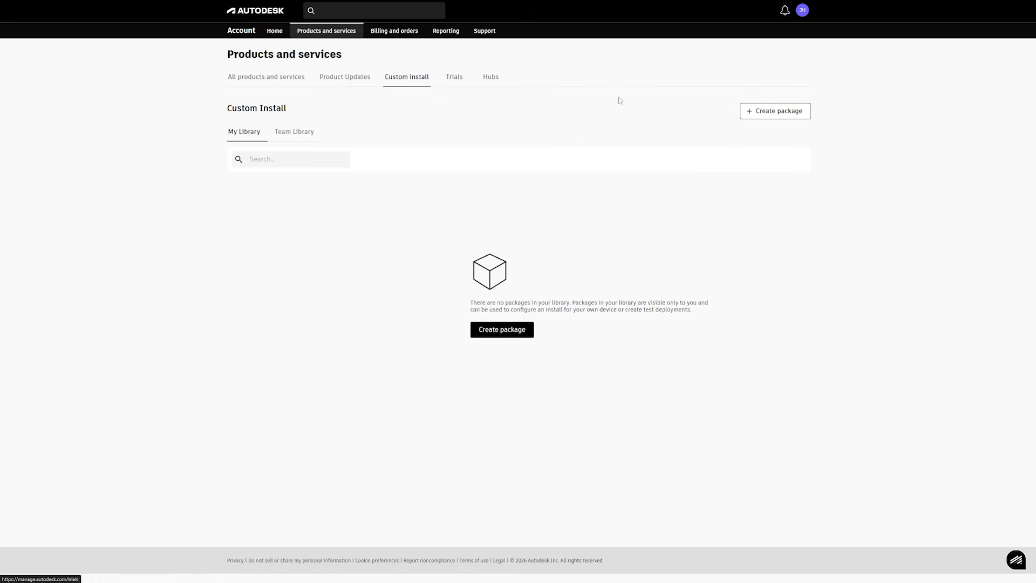
left_click(772, 113)
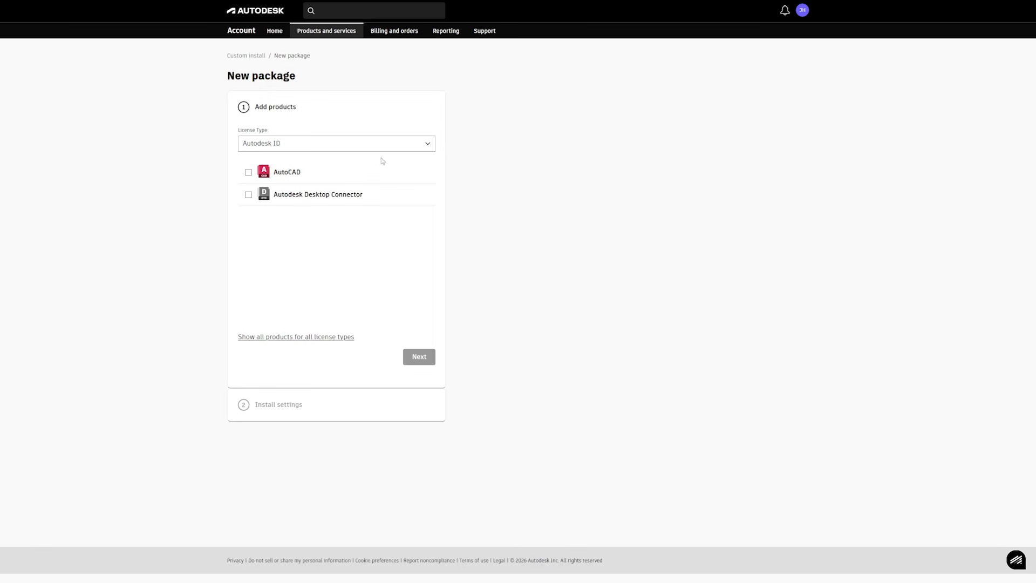
left_click(248, 173)
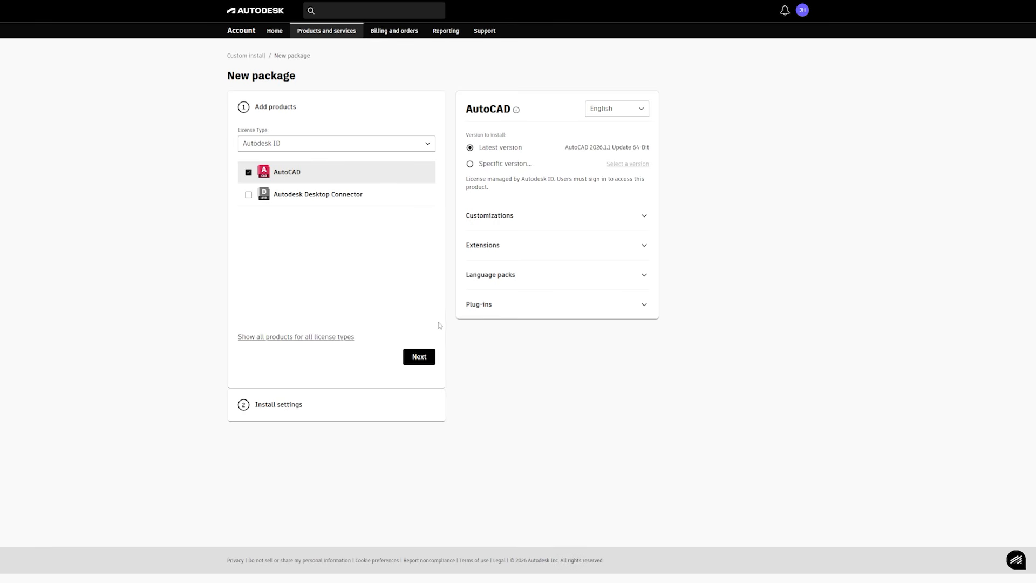
left_click(420, 357)
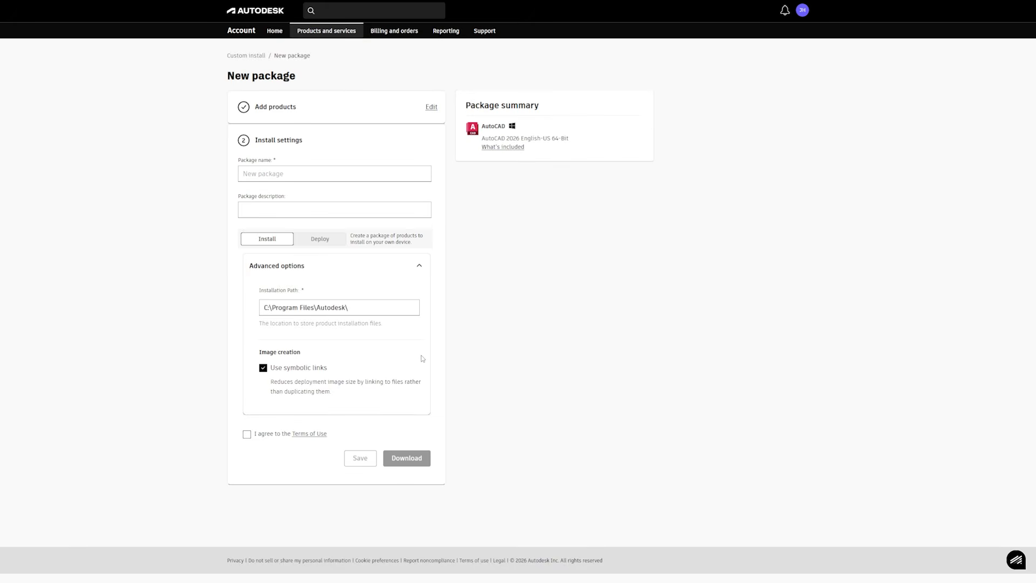
Name the install package AutoCAD Deployment
left_click(318, 174)
type("AutoCAD Deploy")
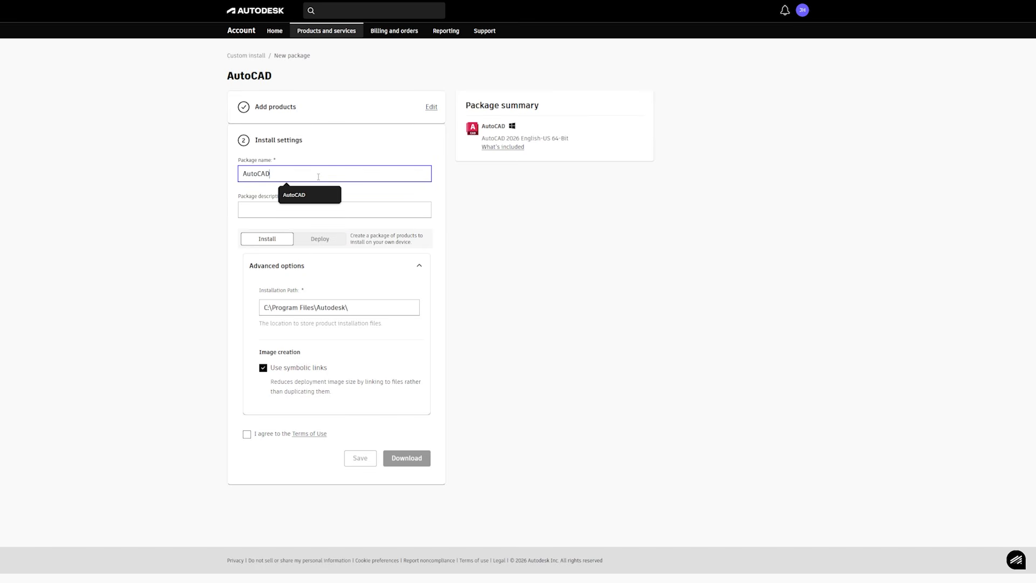
key("BackSpace")
type("oyment")
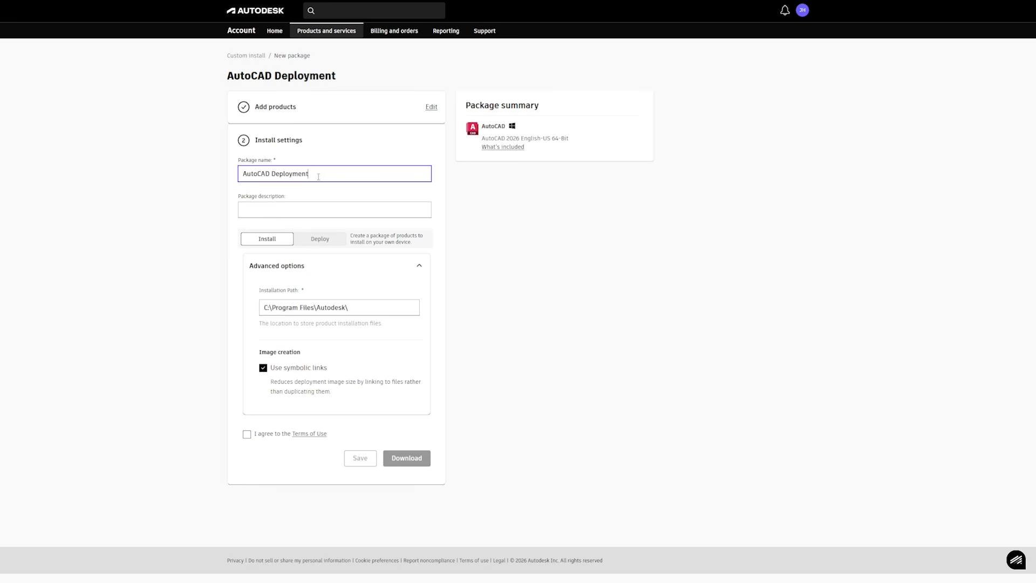
Make it a Deploy package for multiple devices with the deployment image path C:\Autodesk
left_click(318, 238)
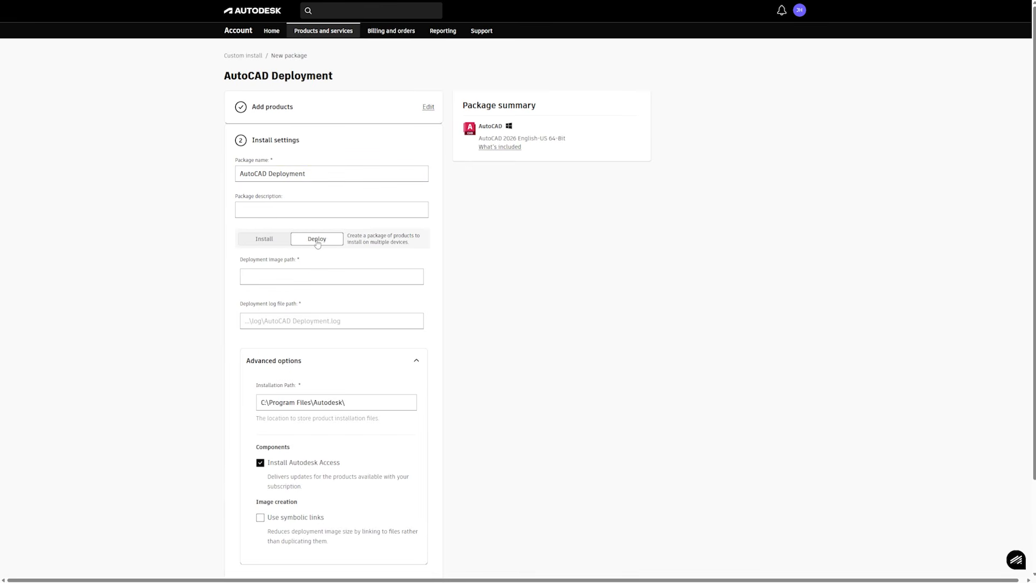
left_click(318, 272)
left_click(317, 276)
type("C:\\A")
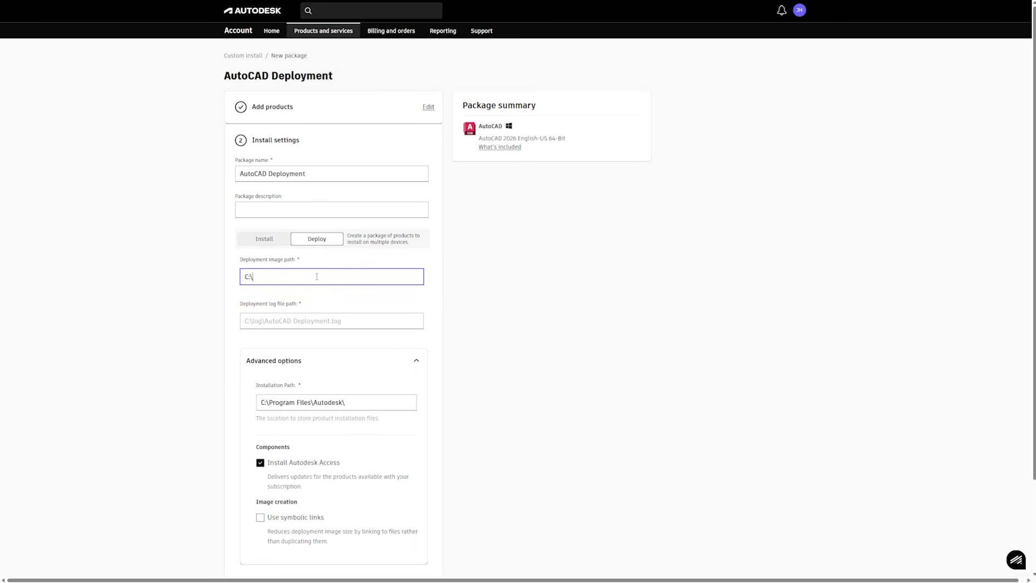
type("utodesk")
Agree to the Terms of Use and download the AutoCAD Deployment package
scroll(317, 276, "down", 2)
left_click(244, 473)
left_click(397, 497)
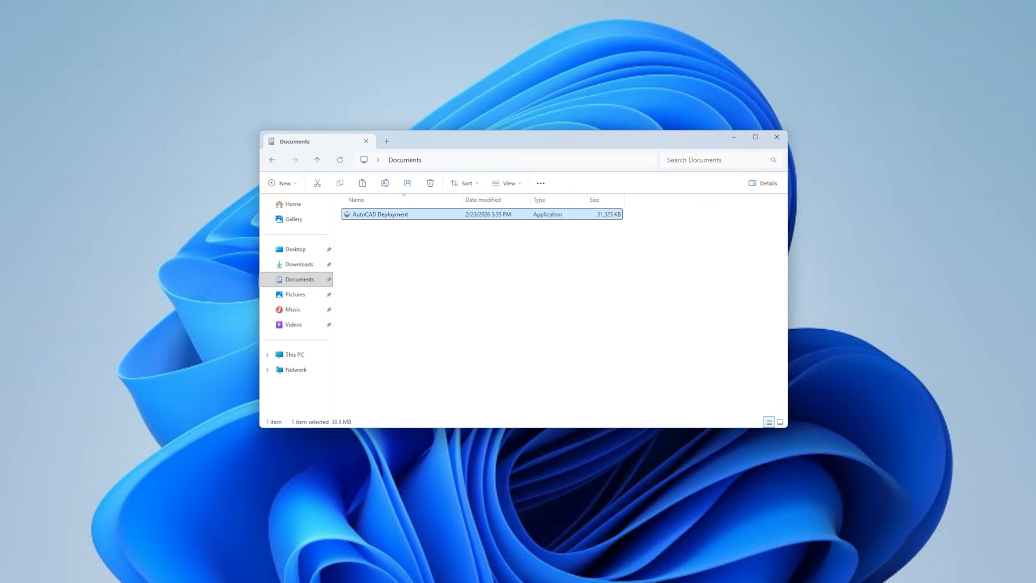
Run the downloaded AutoCAD Deployment application from the Documents folder in File Explorer
left_click(532, 301)
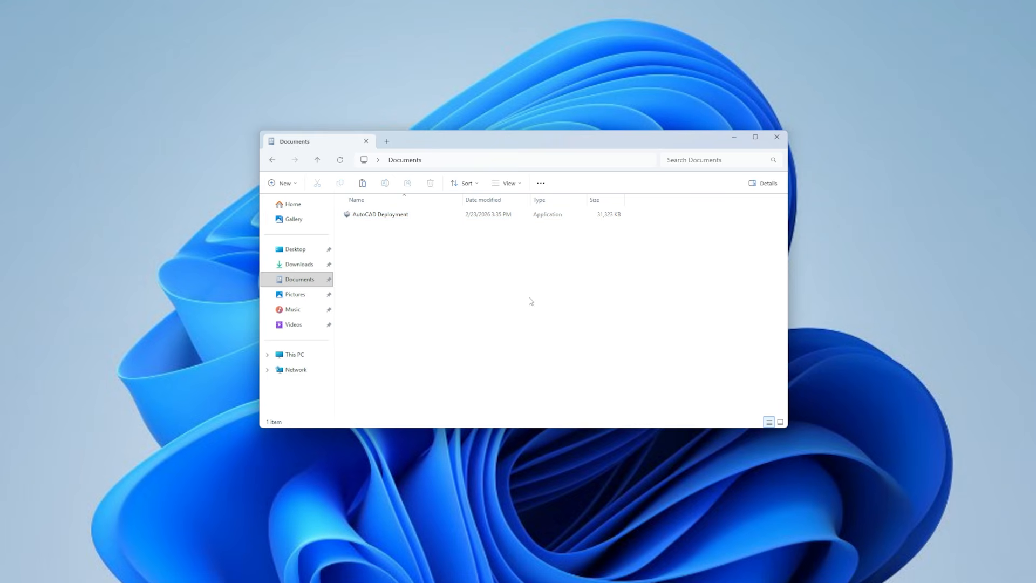
left_click(395, 215)
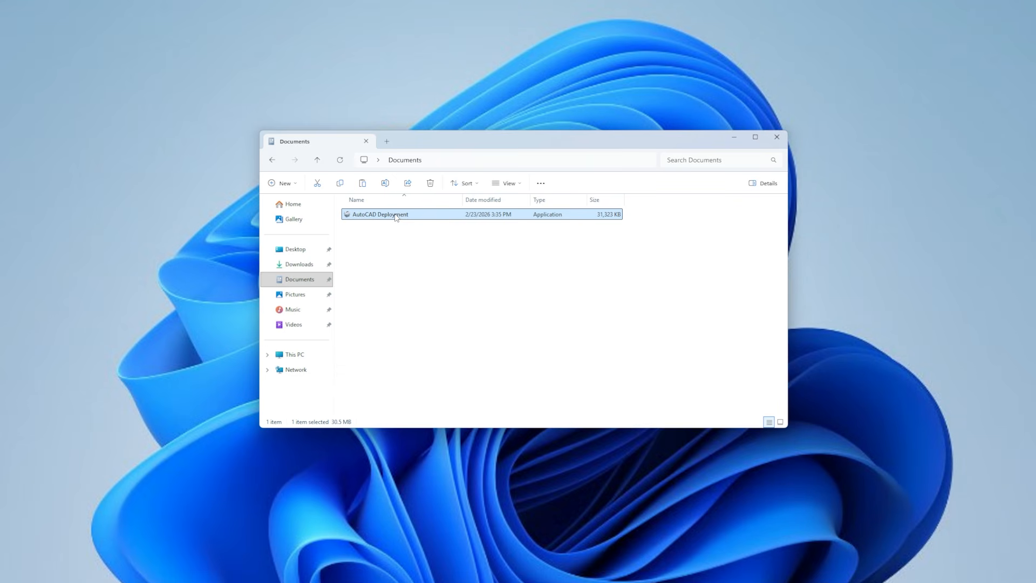
double_click(395, 215)
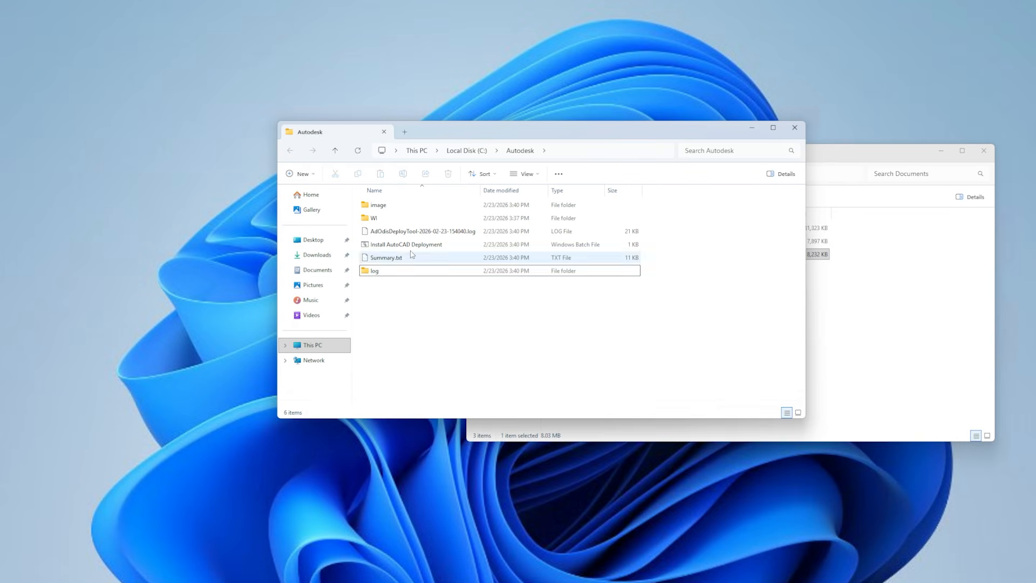
Examine the Install AutoCAD Deployment batch file in C:\Autodesk
right_click(411, 246)
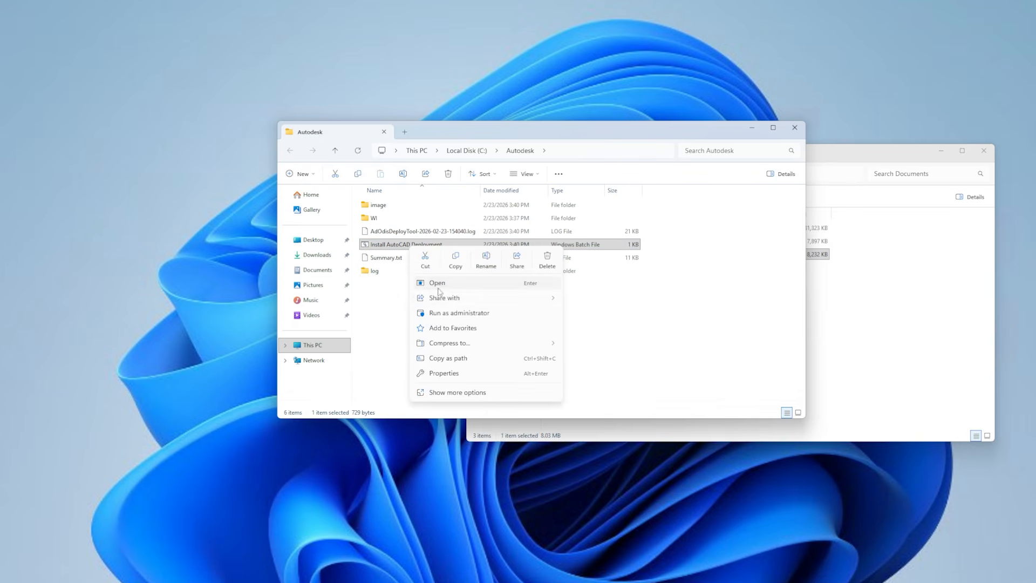
left_click(434, 264)
left_click_drag(439, 87, 89, 87)
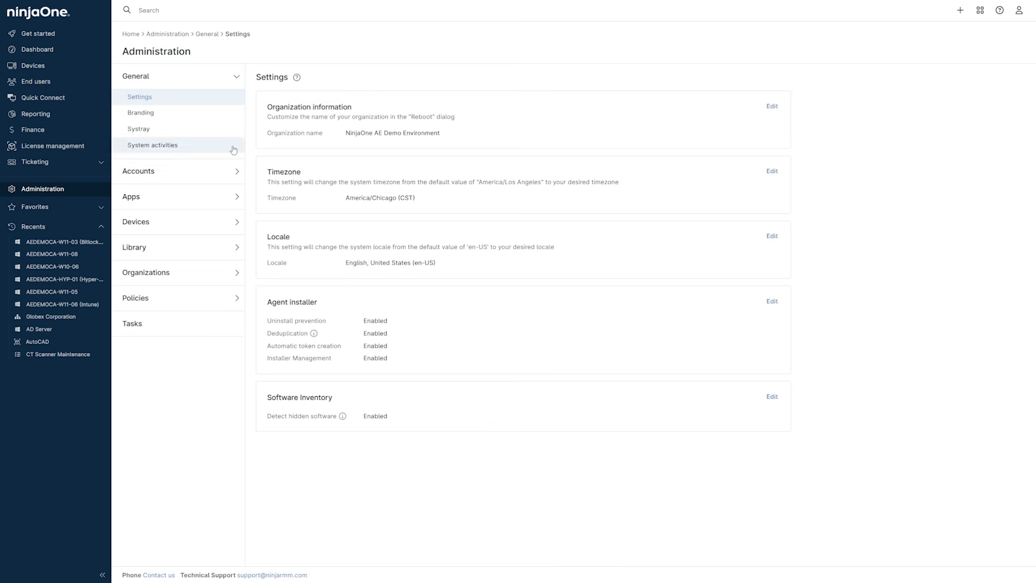
Switch to NinjaOne and open the Automation library in its administration settings
left_click(184, 254)
left_click(183, 237)
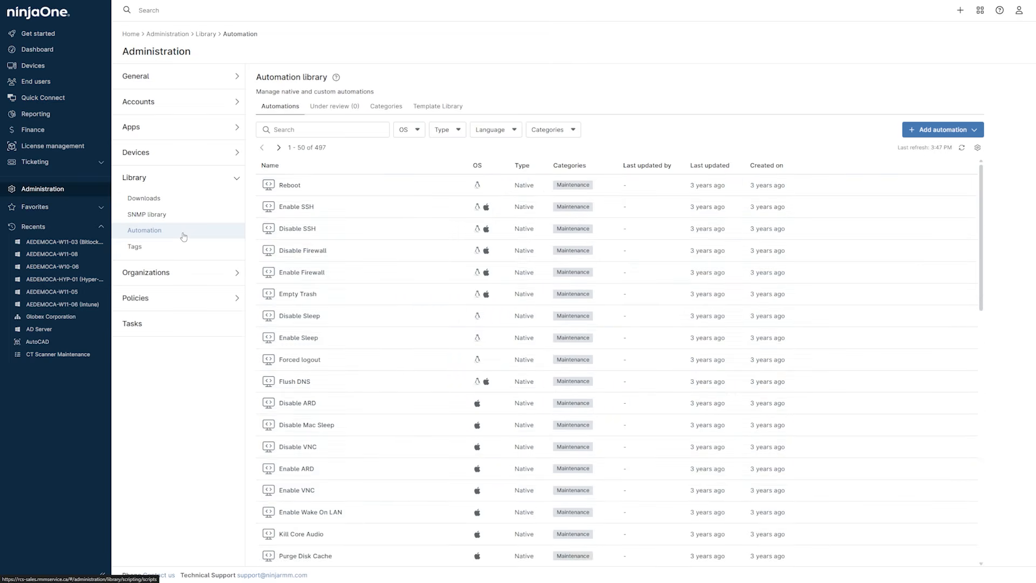
left_click(943, 130)
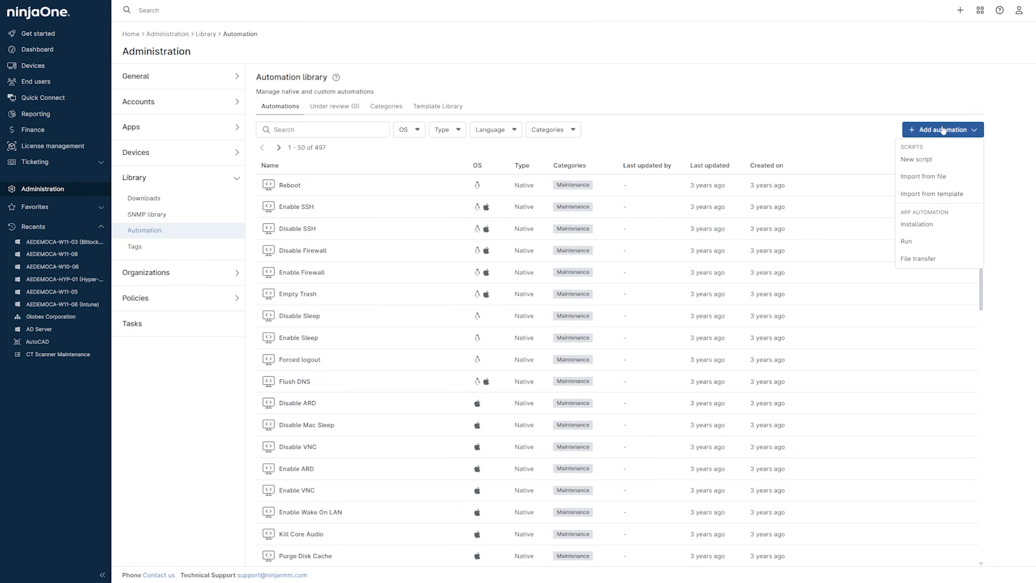
left_click(941, 225)
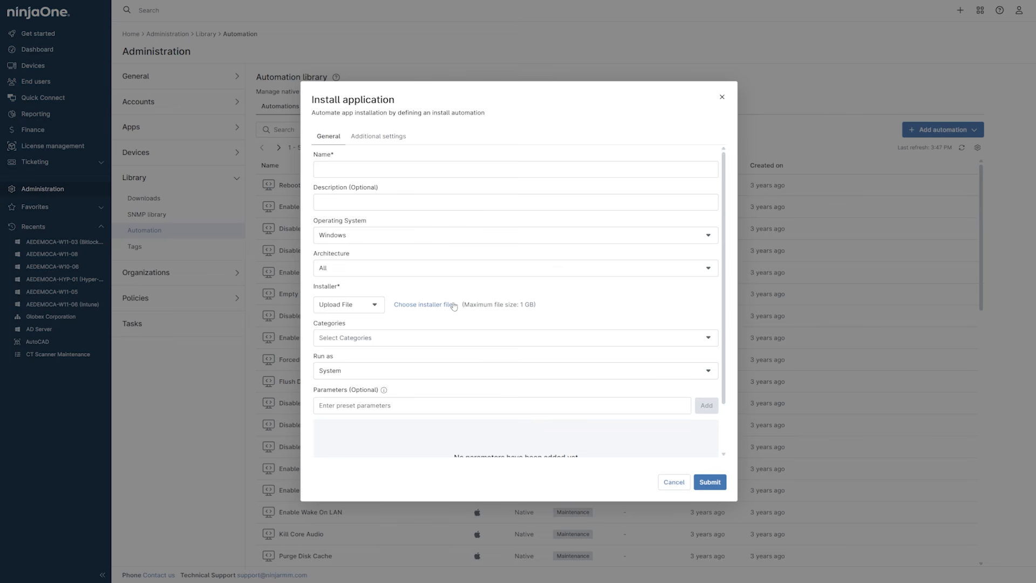
left_click(374, 242)
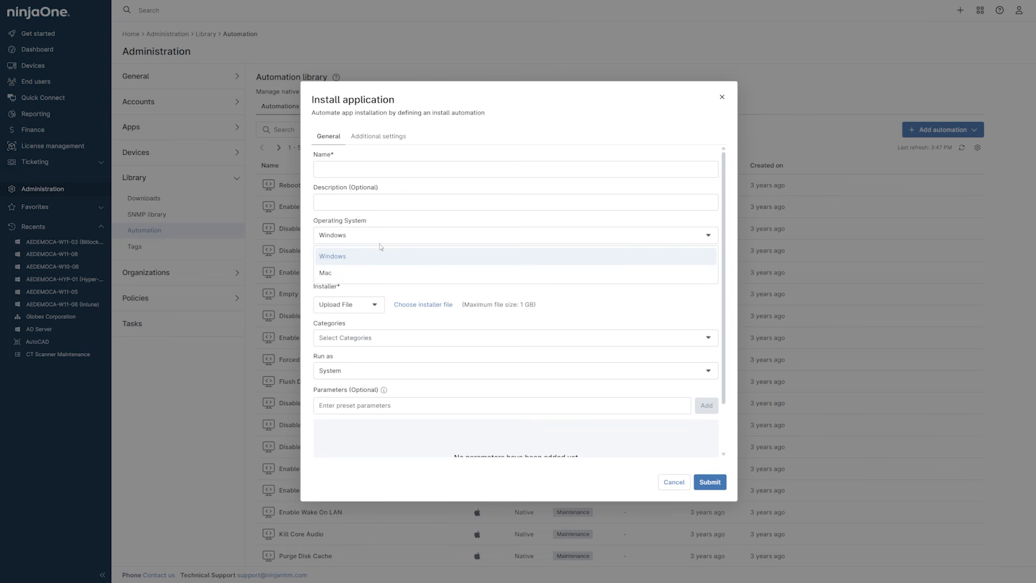
left_click(670, 482)
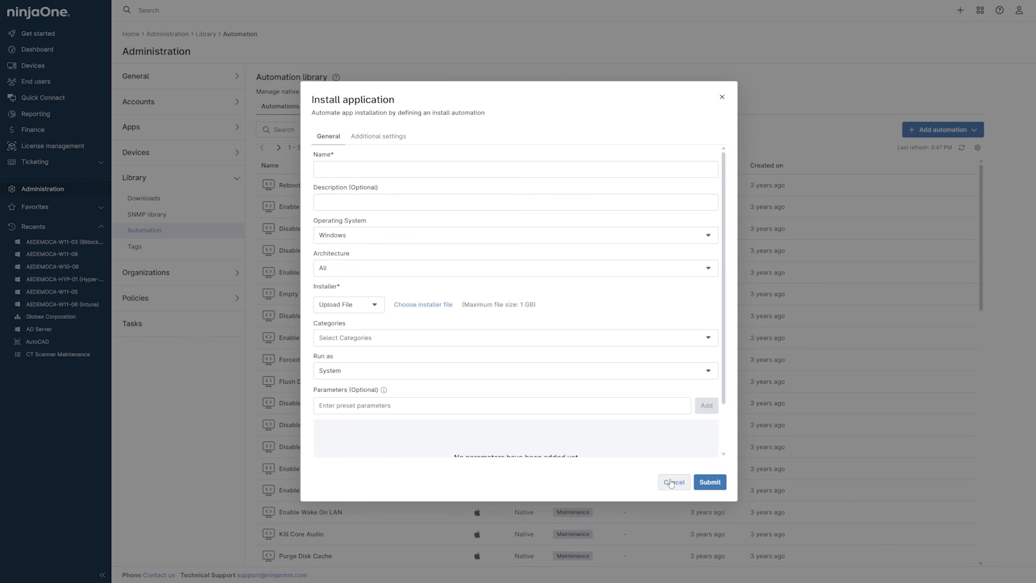
left_click(670, 482)
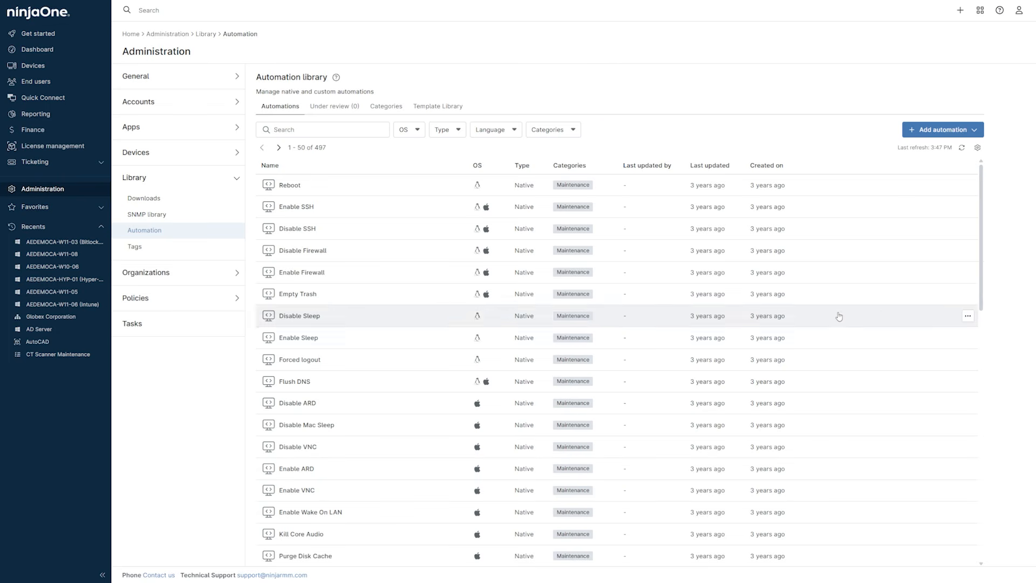
Add a Windows file transfer automation named AutoCAD and upload the AutoCAD Deployment EXE as its file
left_click(973, 131)
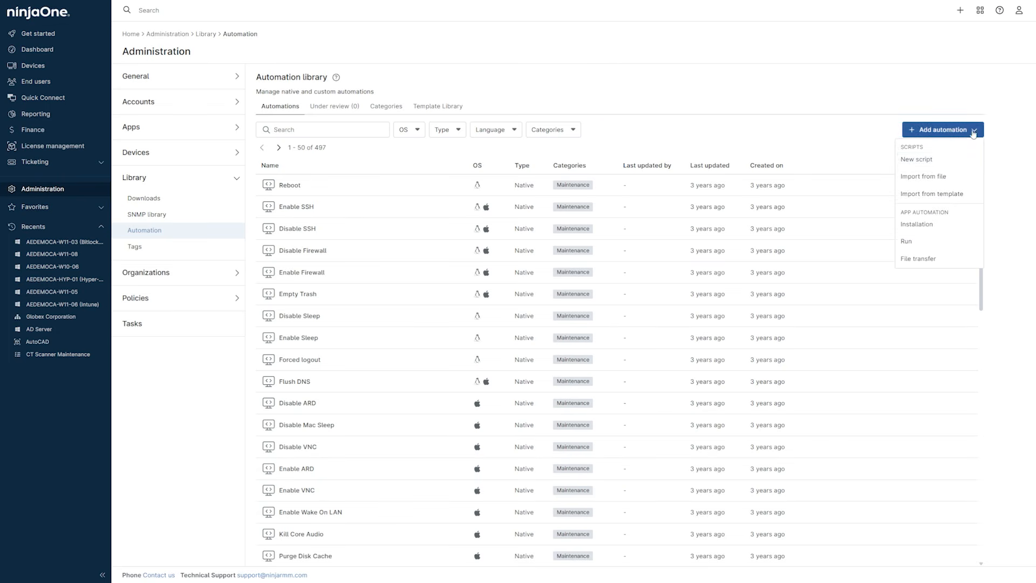
left_click(959, 260)
left_click(694, 203)
type("AutoCA")
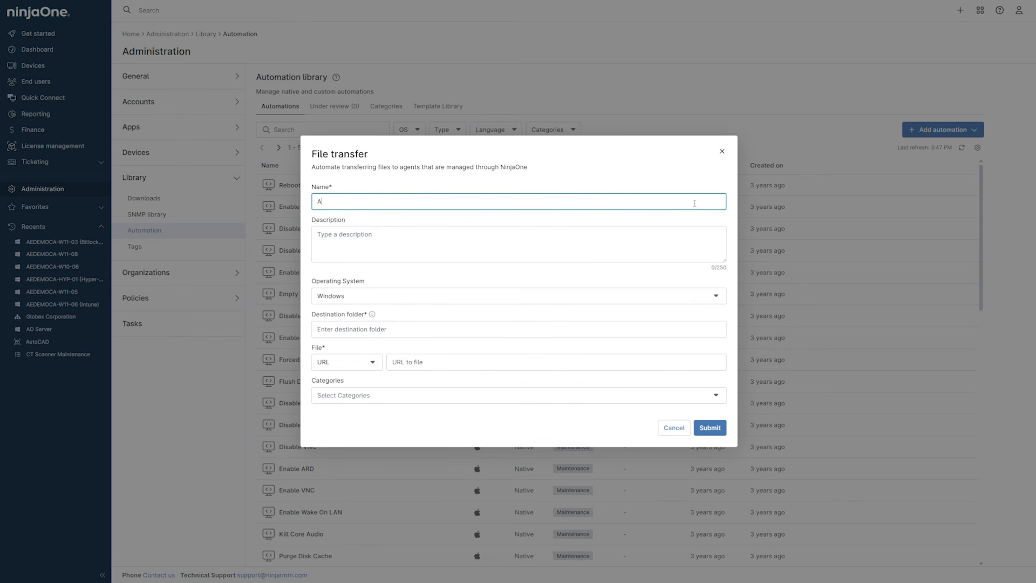
type("D")
left_click(361, 363)
left_click(372, 378)
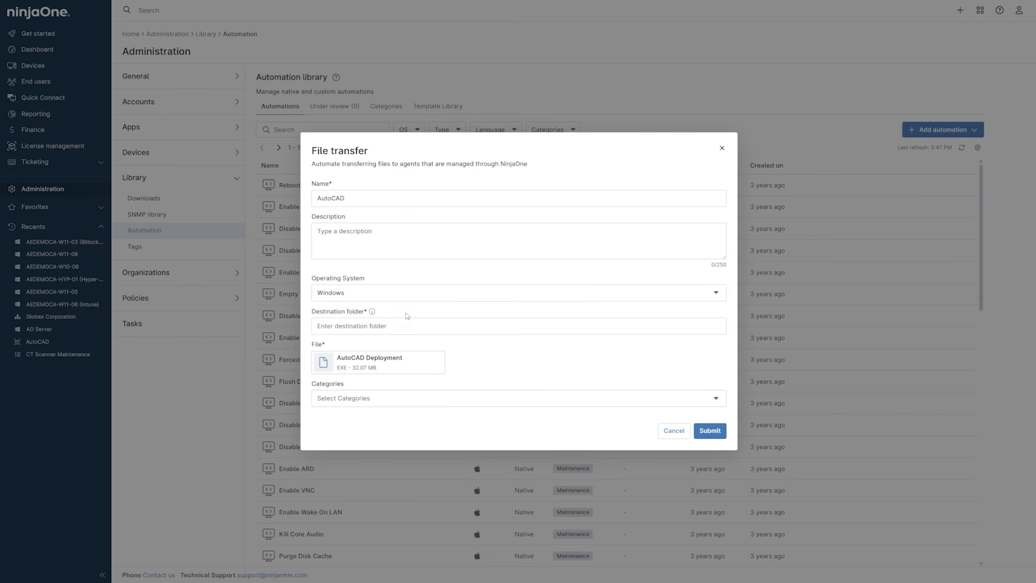
Set the file transfer's destination folder to C:\RMM and submit the automation
left_click(400, 324)
type("C:\\RMM")
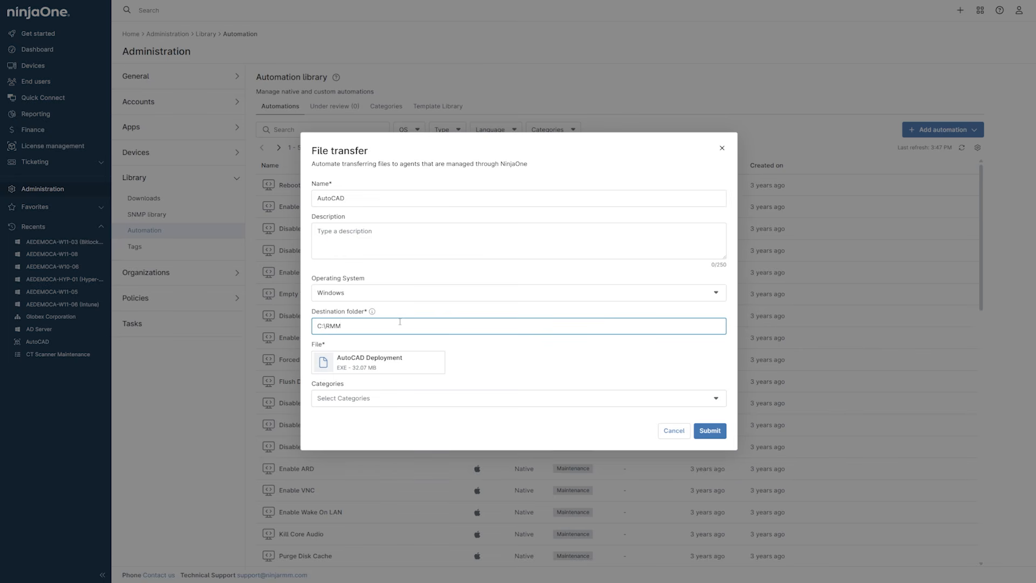
left_click(704, 430)
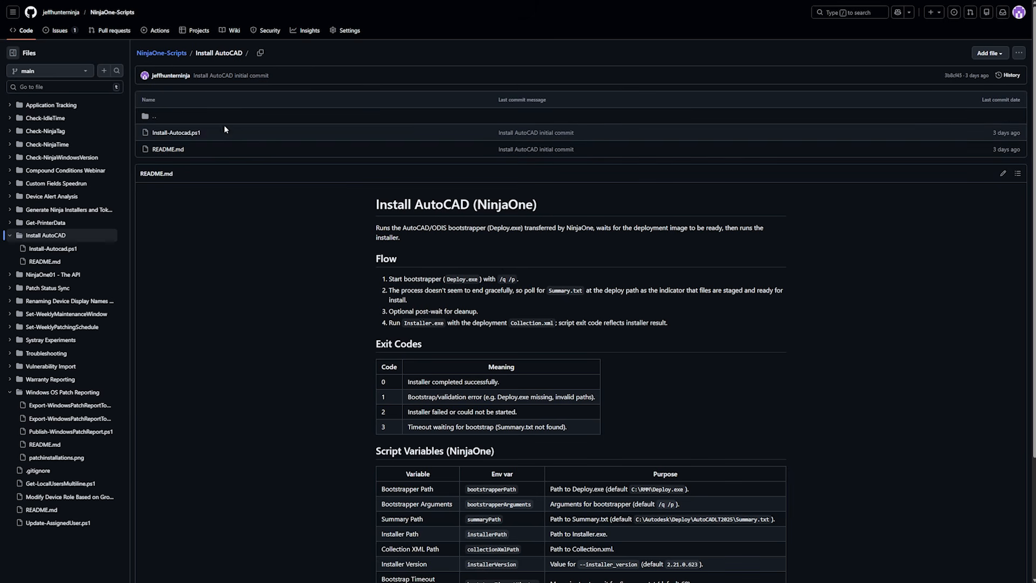
Copy the full Install-Autocad.ps1 code from the GitHub repository into a new NinjaOne script, replacing the placeholder text
left_click(198, 135)
key("ctrl+a")
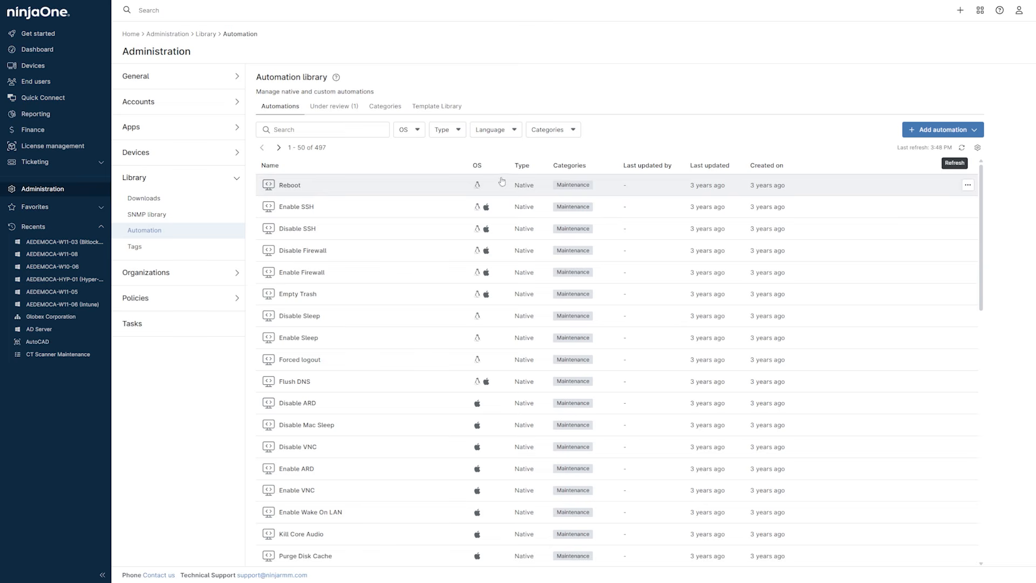
left_click(929, 130)
left_click(927, 159)
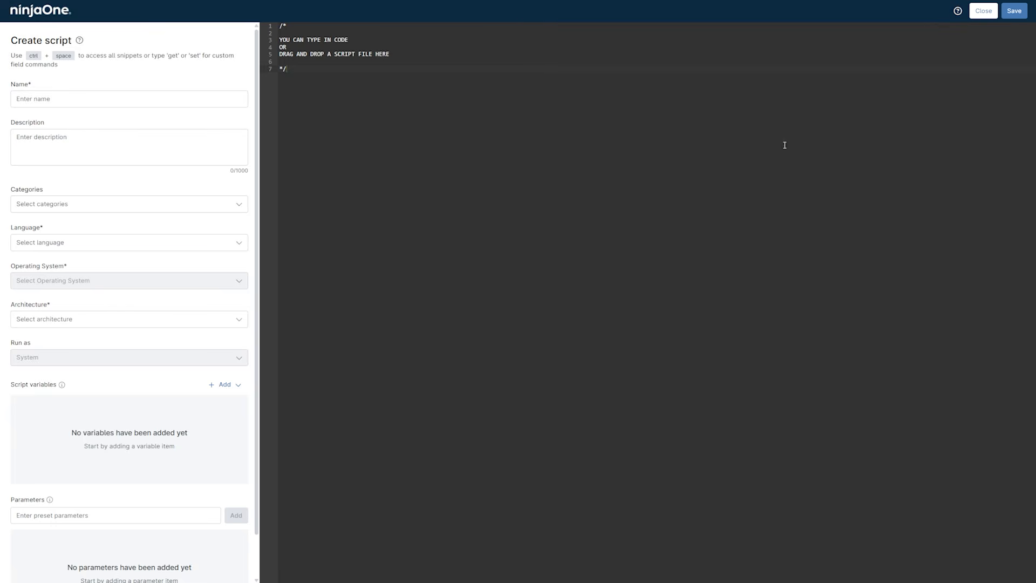
left_click(662, 139)
key("ctrl+a")
key("BackSpace")
key("ctrl+v")
Name the script Stage & Install AutoCAD, set it to PowerShell, Windows, All architectures and run as System, and close the script editor
left_click(213, 104)
type("Stage & Install AutoCAD")
left_click(132, 241)
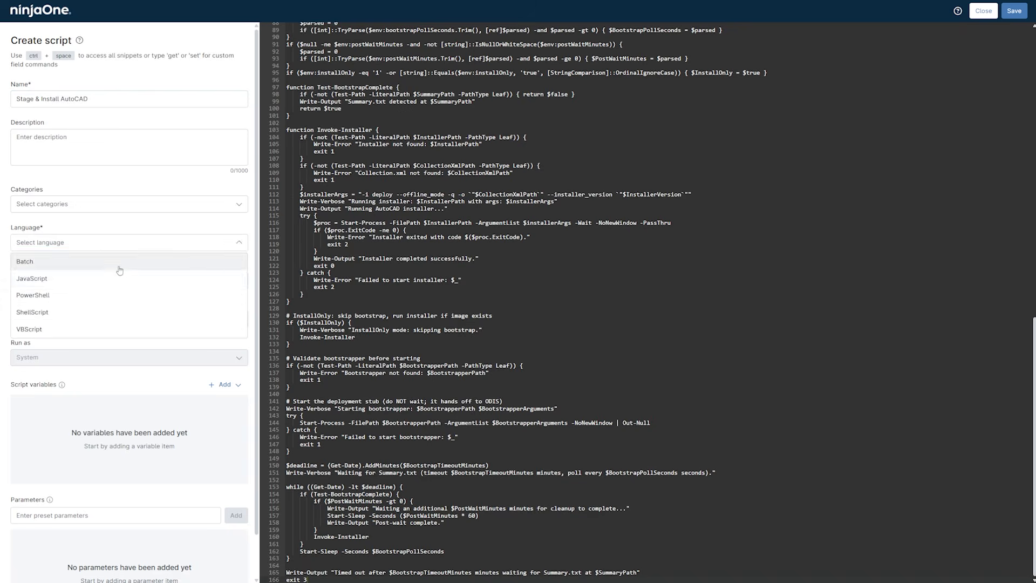
left_click(110, 287)
left_click(111, 281)
left_click(106, 298)
left_click(102, 319)
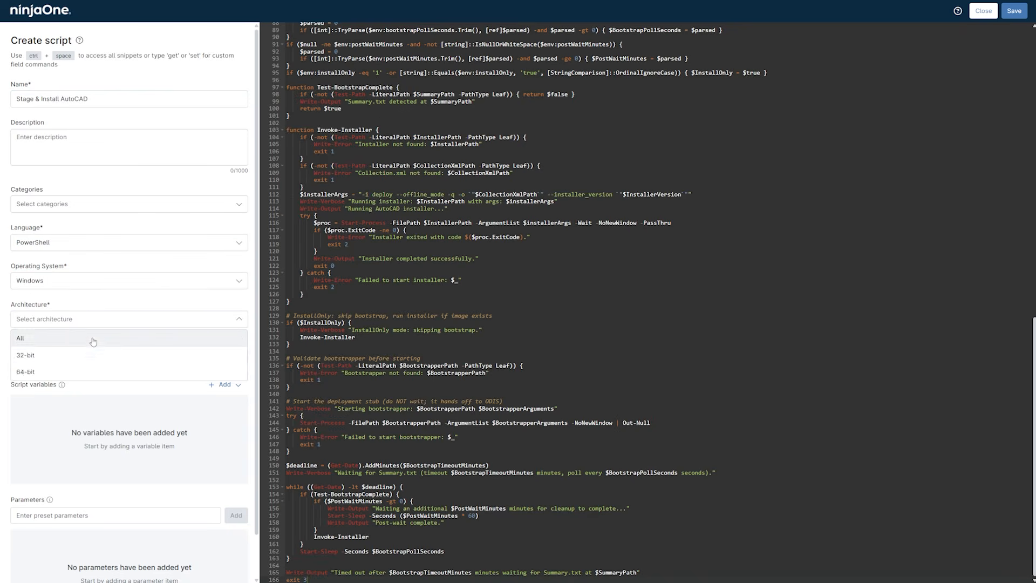
left_click(93, 339)
left_click(80, 359)
left_click(79, 371)
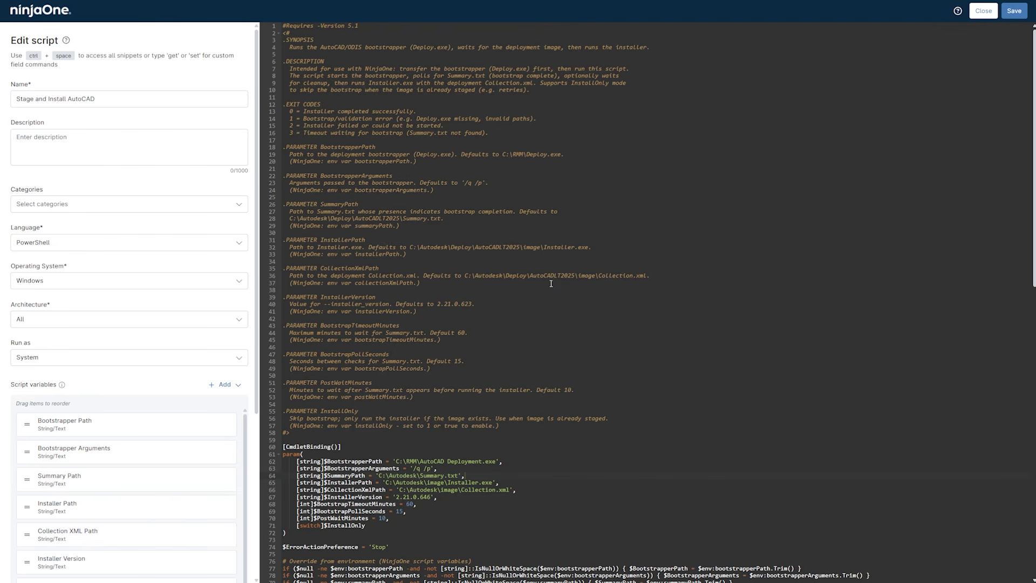
left_click(984, 12)
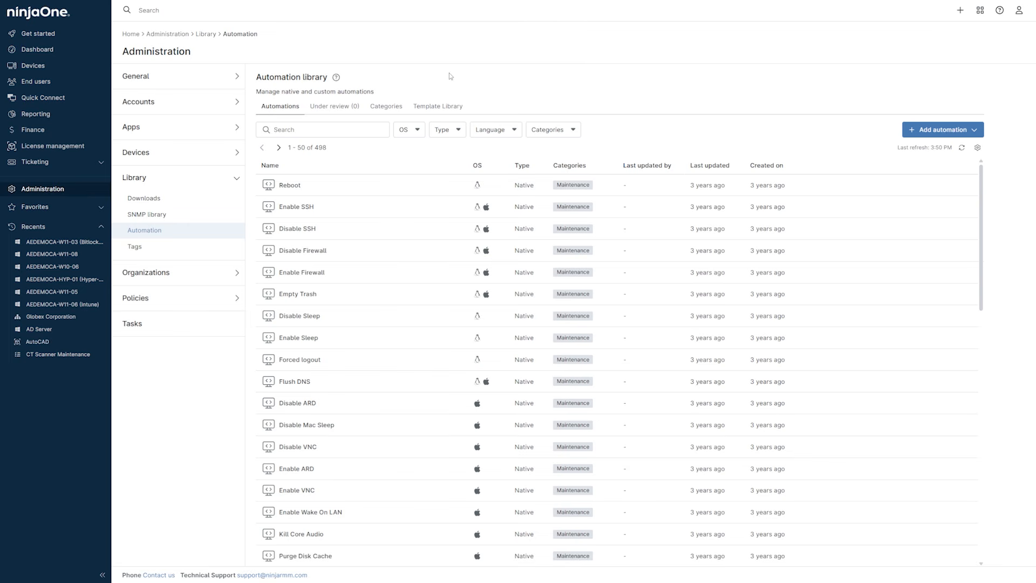
Filter the device inventory to the Windows Desktop and Windows Laptop device types
left_click(71, 65)
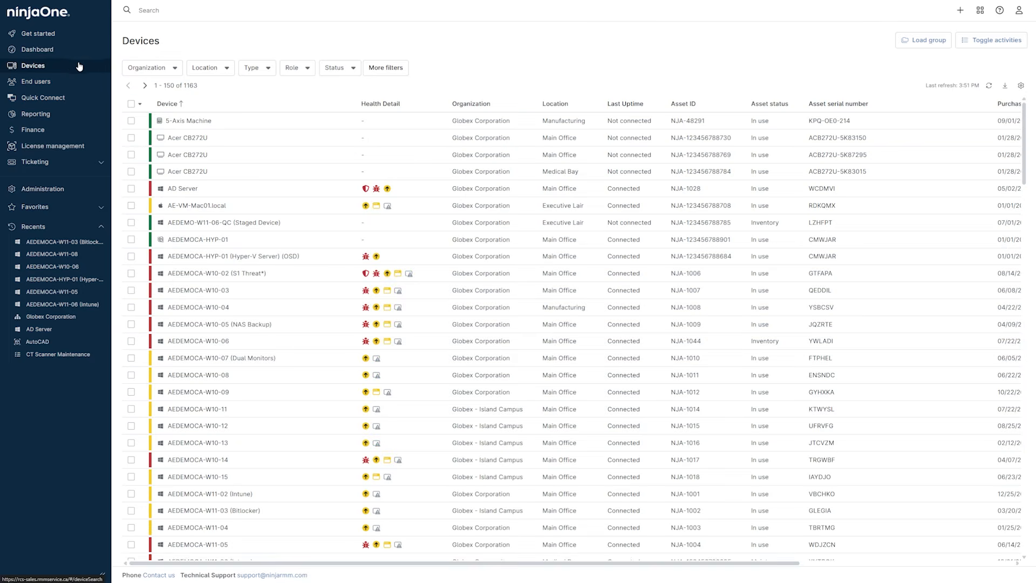
left_click(258, 69)
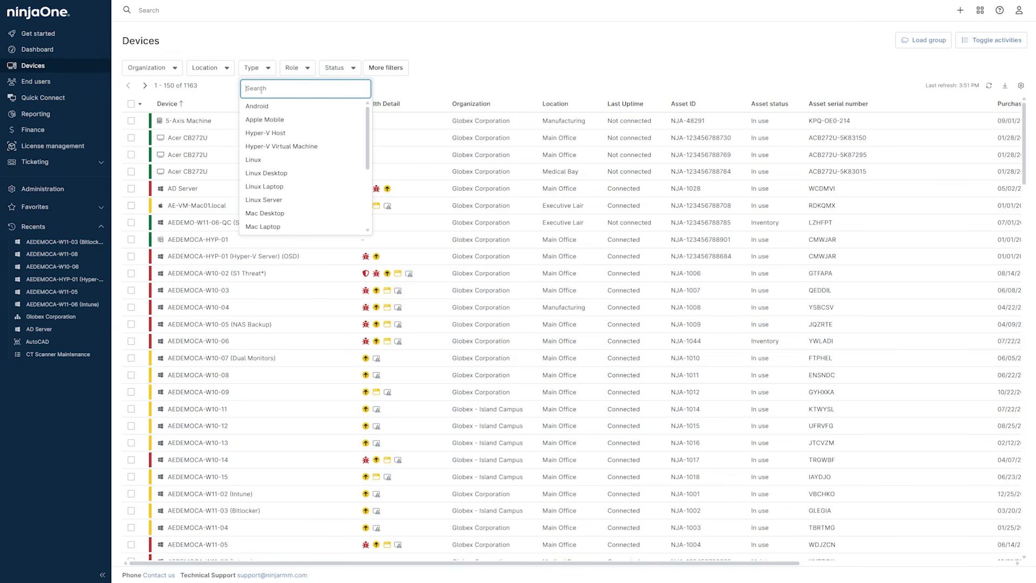
scroll(272, 127, "down", 3)
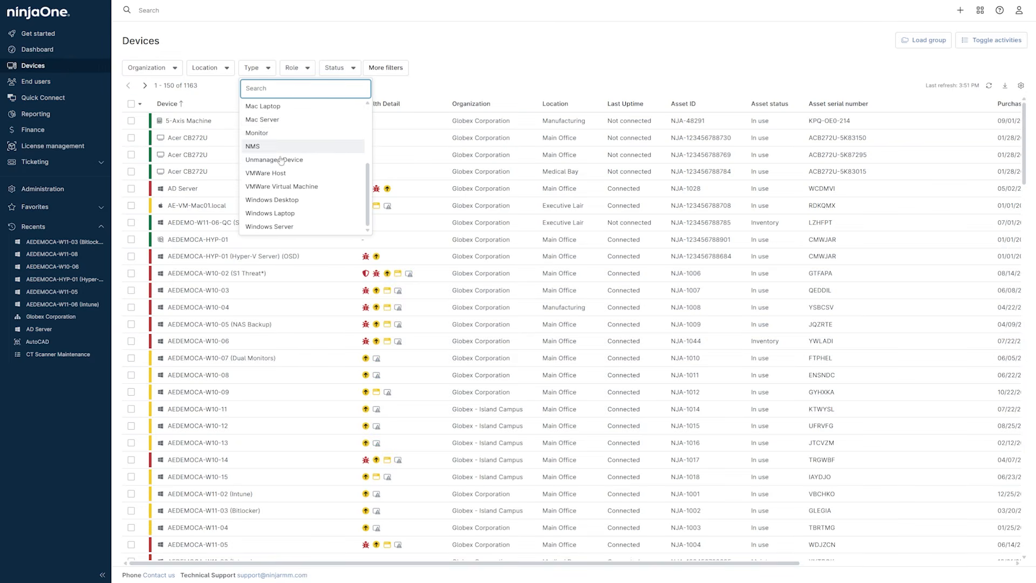
left_click(307, 200)
left_click(306, 215)
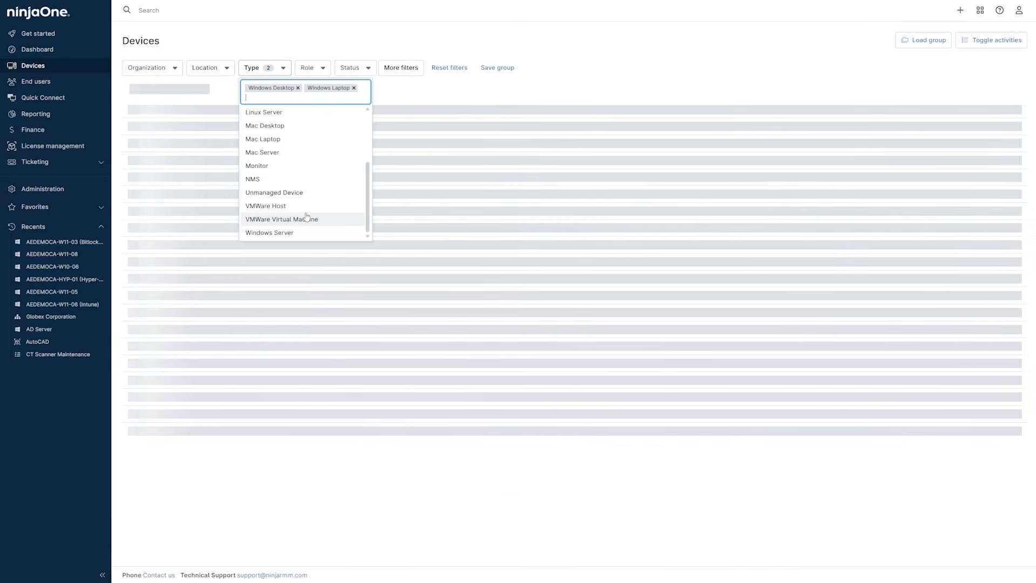
Add a Software Inventory filter for devices that do not contain AutoCAD 2026 - English, over all time
left_click(401, 70)
type("soft")
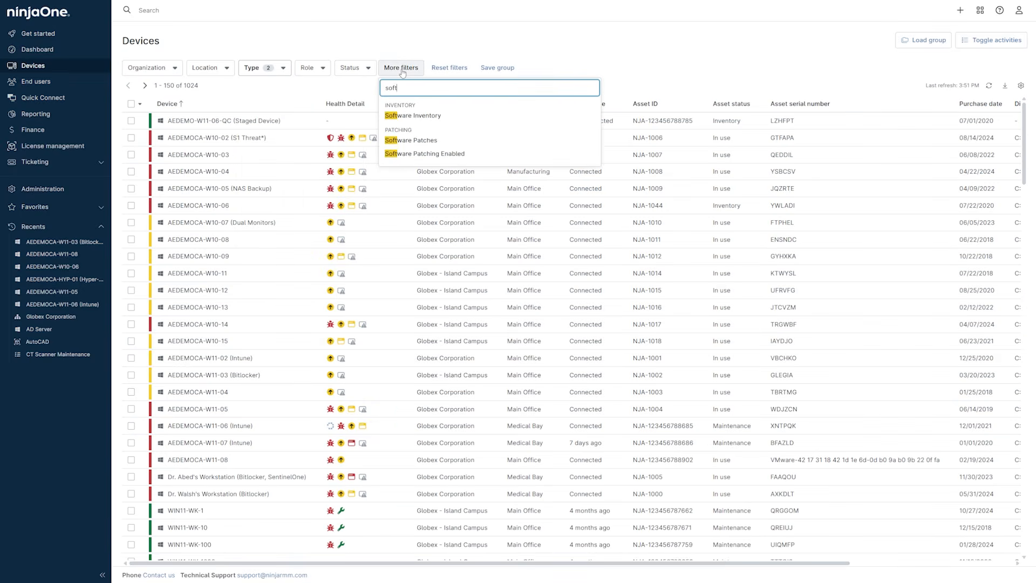
left_click(415, 115)
left_click(454, 189)
left_click(460, 218)
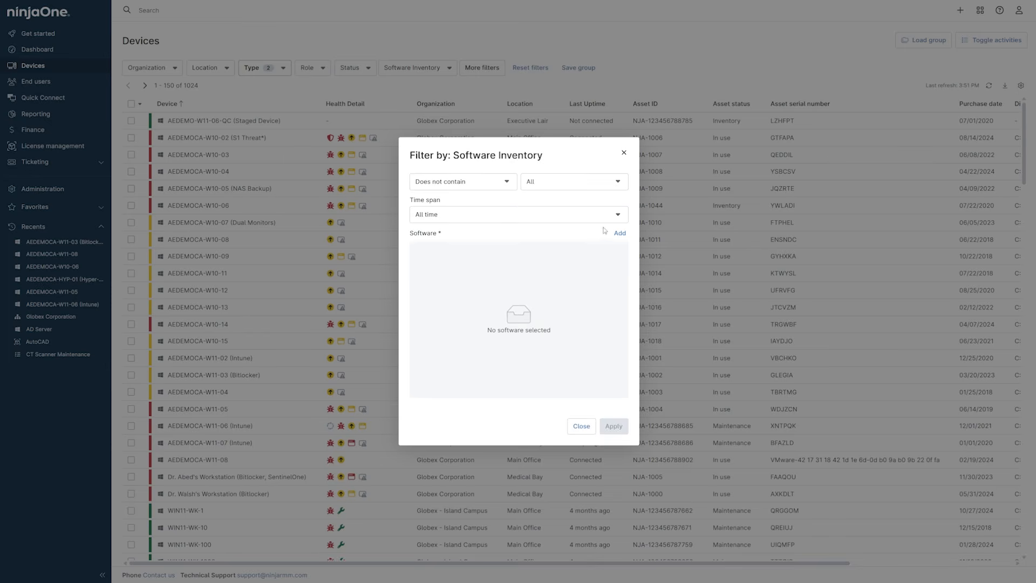
left_click(618, 233)
left_click(463, 207)
type("autocad")
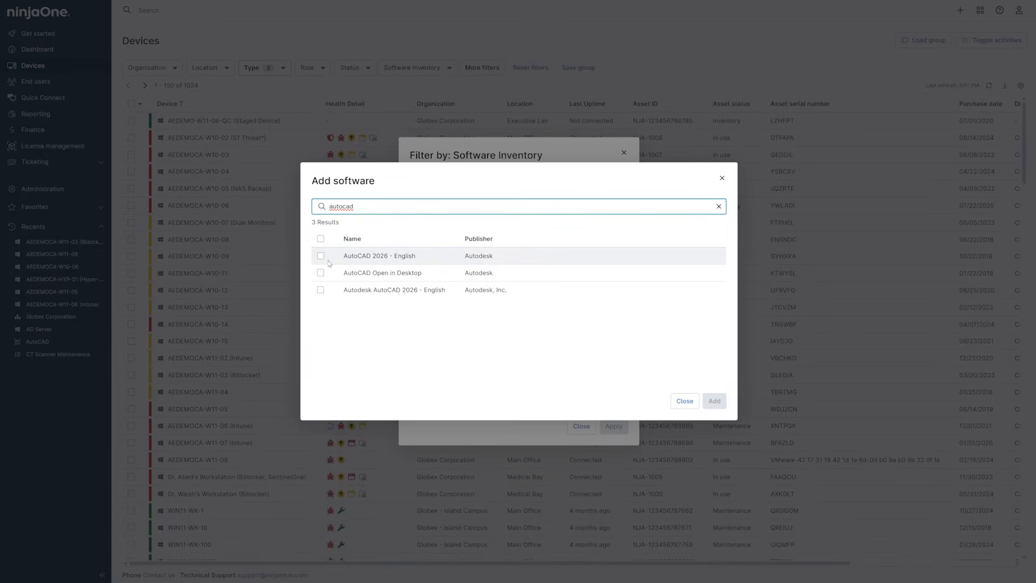
left_click(321, 256)
left_click(713, 400)
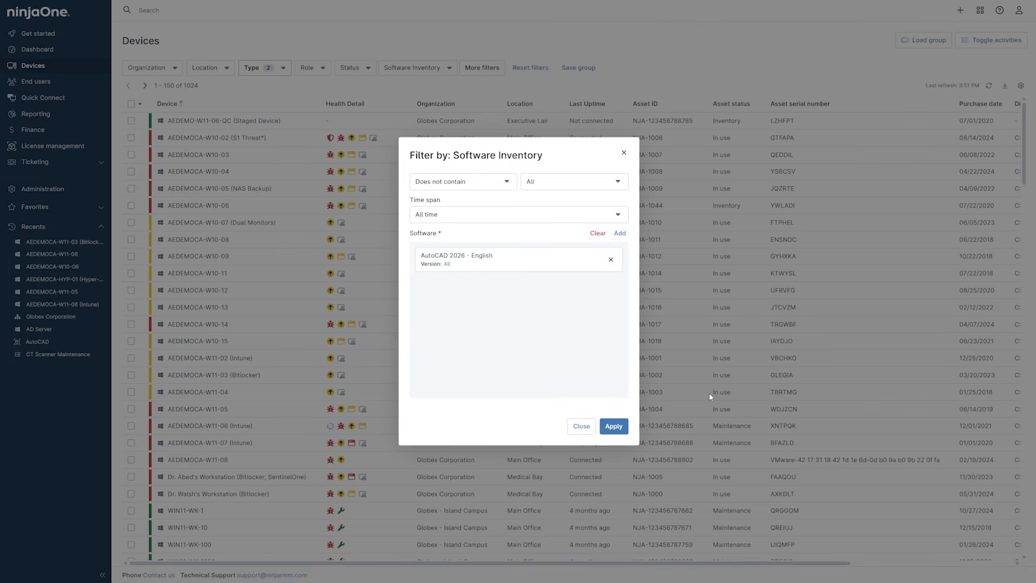
left_click(613, 427)
Add a Tags filter that limits the devices to those tagged Design Team
left_click(534, 67)
type("tags")
left_click(538, 116)
left_click(478, 312)
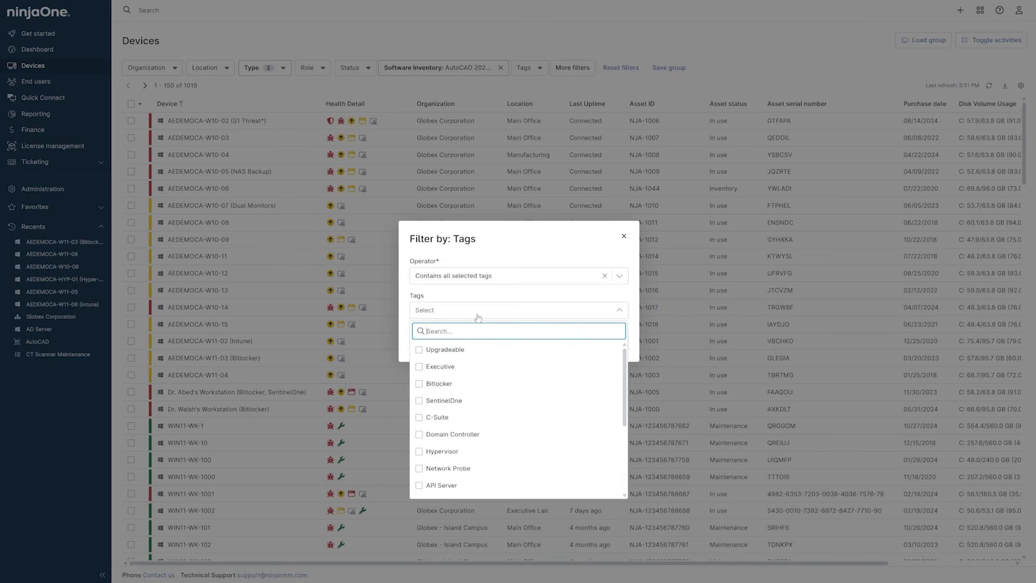
scroll(448, 473, "down", 3)
left_click(451, 489)
left_click(579, 310)
left_click(599, 347)
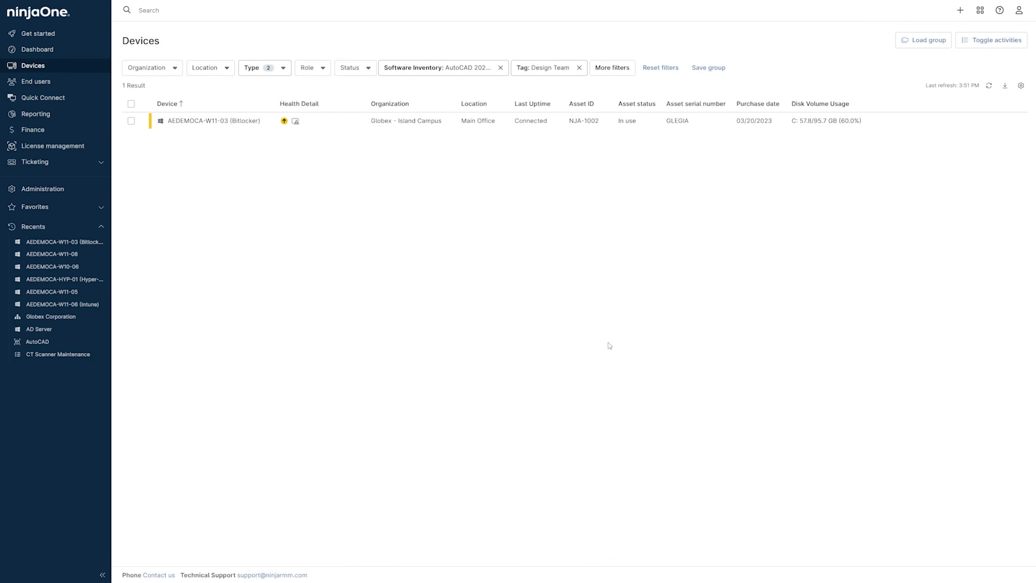
Save the filtered devices as a device group named Needs AutoCAD
left_click(708, 67)
type("Needs AutoCAD")
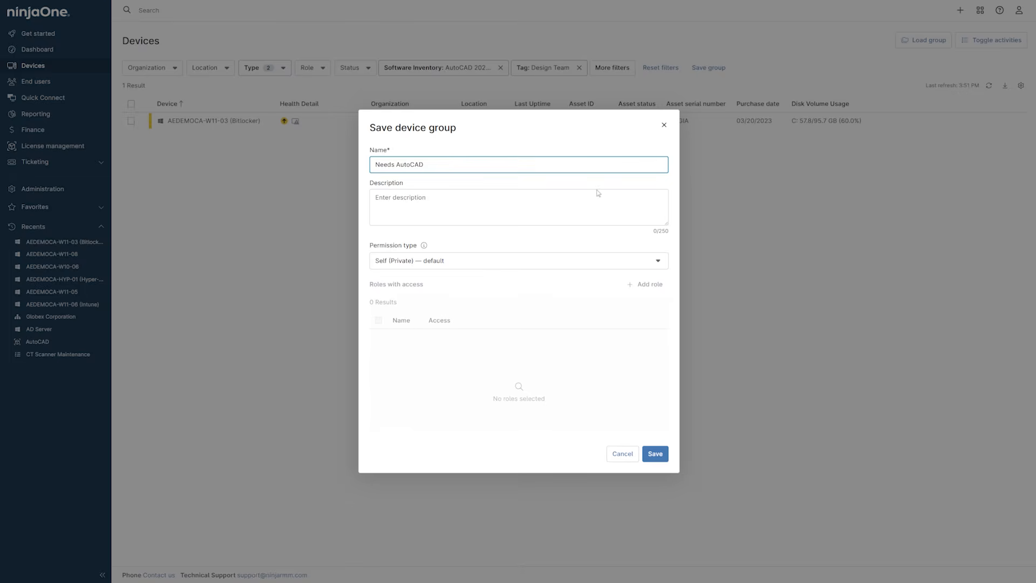
left_click(655, 453)
Create a scheduled task named Install AutoCAD that repeats every 1 day, and choose its start time
left_click(68, 190)
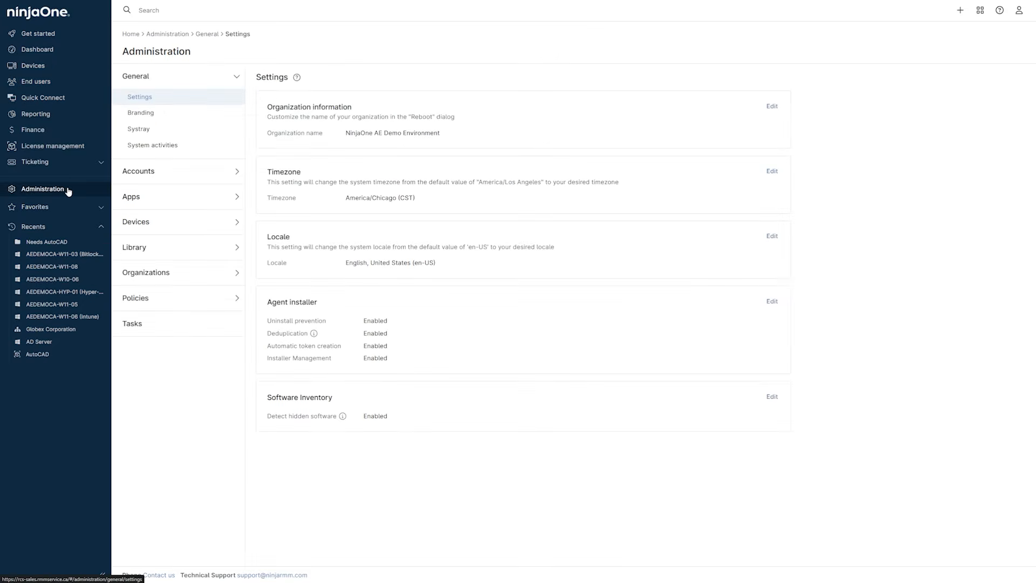
left_click(180, 324)
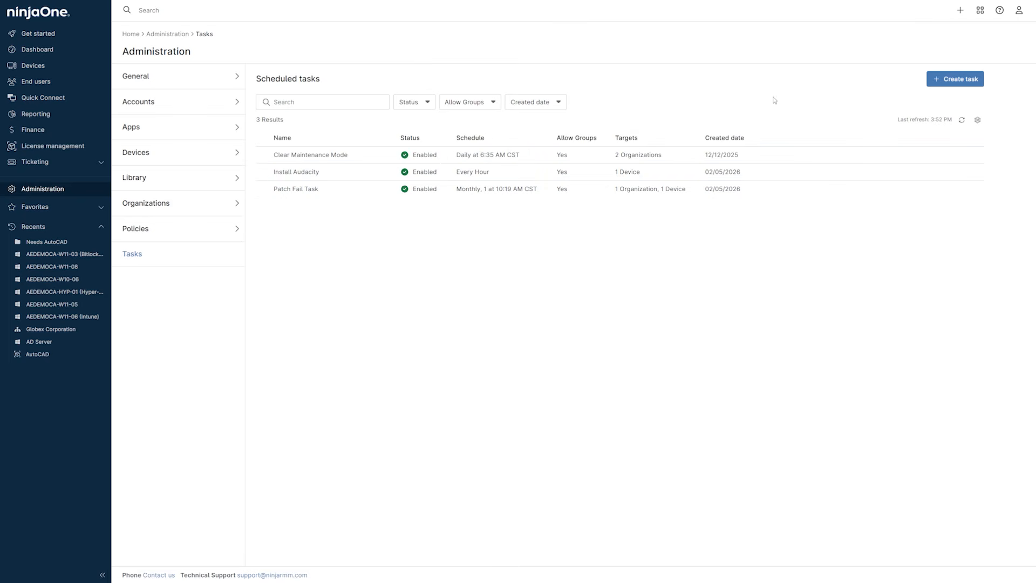
left_click(948, 79)
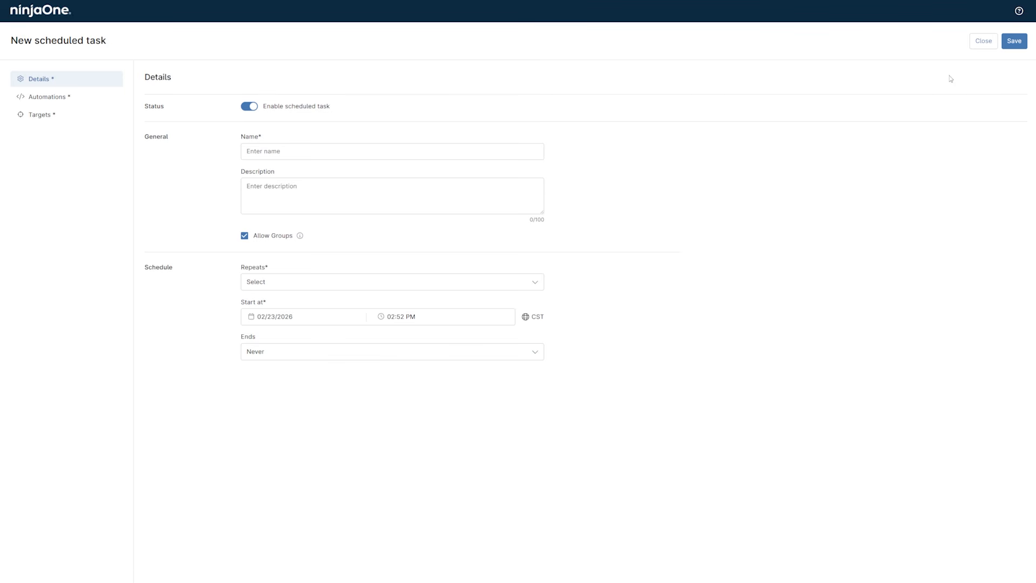
left_click(334, 148)
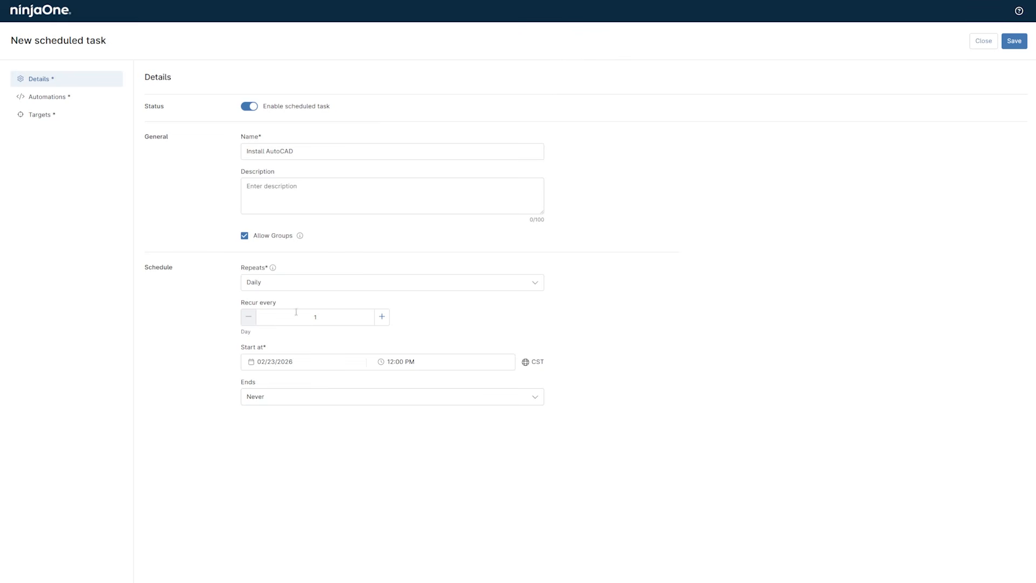
left_click(405, 362)
left_click(441, 341)
Add the AutoCAD file transfer as the first automation of the scheduled task
left_click(58, 97)
left_click(623, 83)
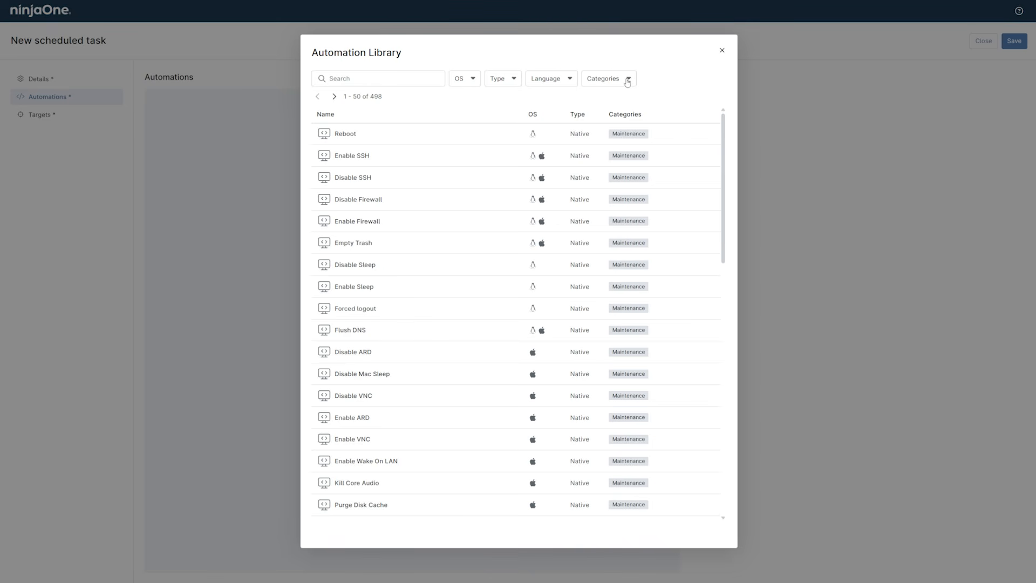
left_click(429, 80)
type("autoca")
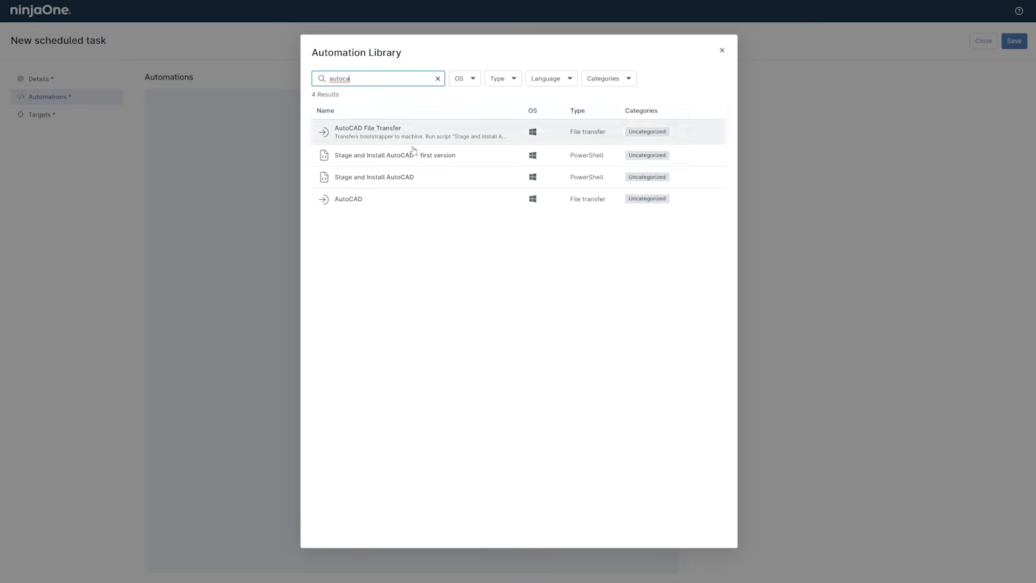
left_click(401, 200)
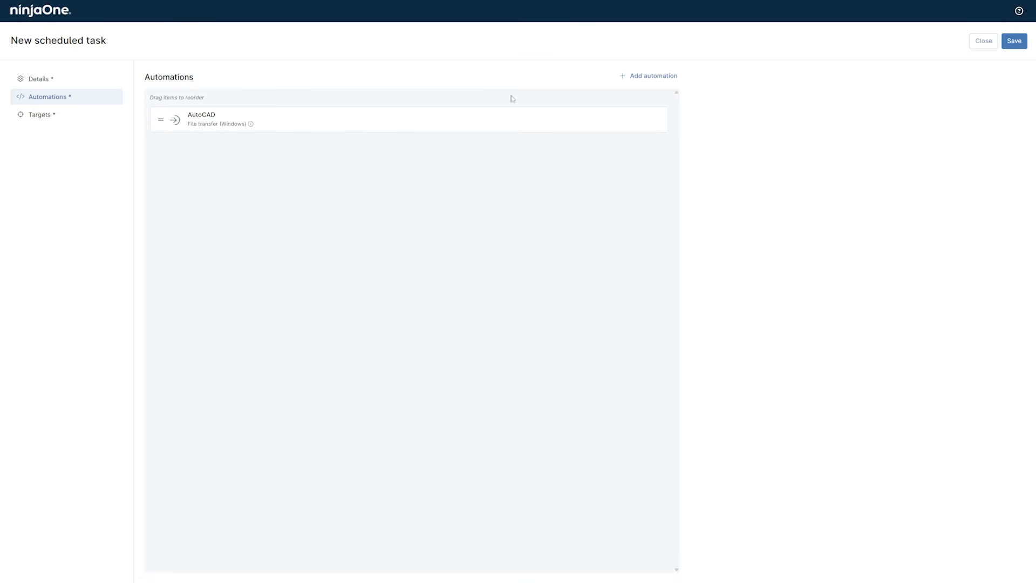
Add the Stage and Install AutoCAD script as the second automation, running as System with all parameters left blank
left_click(650, 76)
left_click(394, 79)
type("stage")
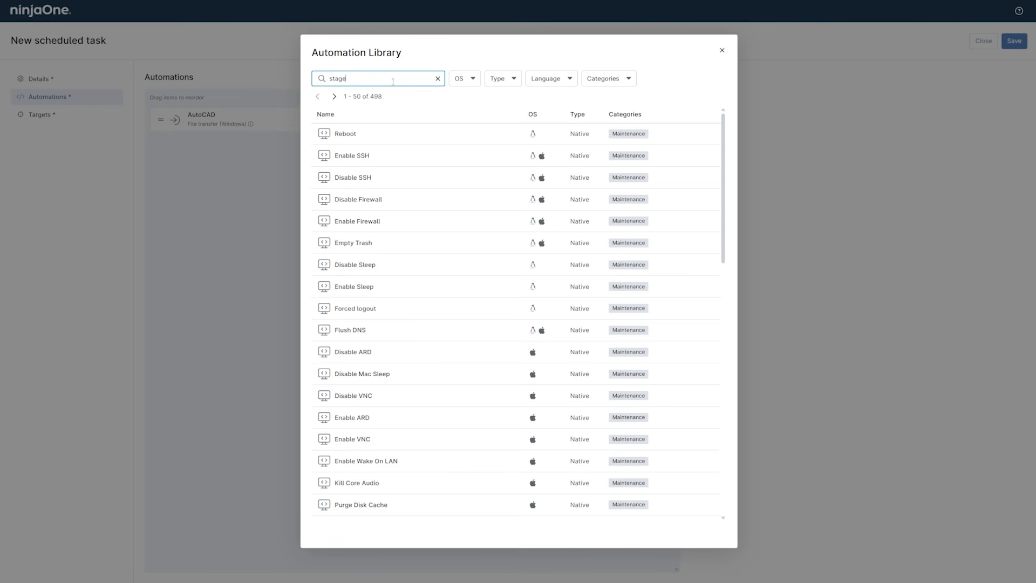
left_click(384, 153)
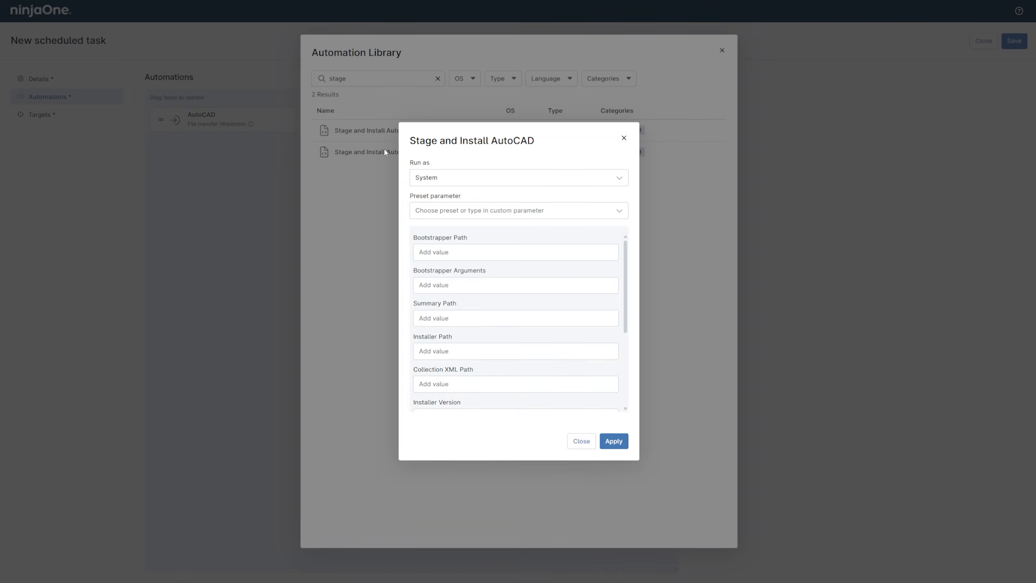
left_click(611, 255)
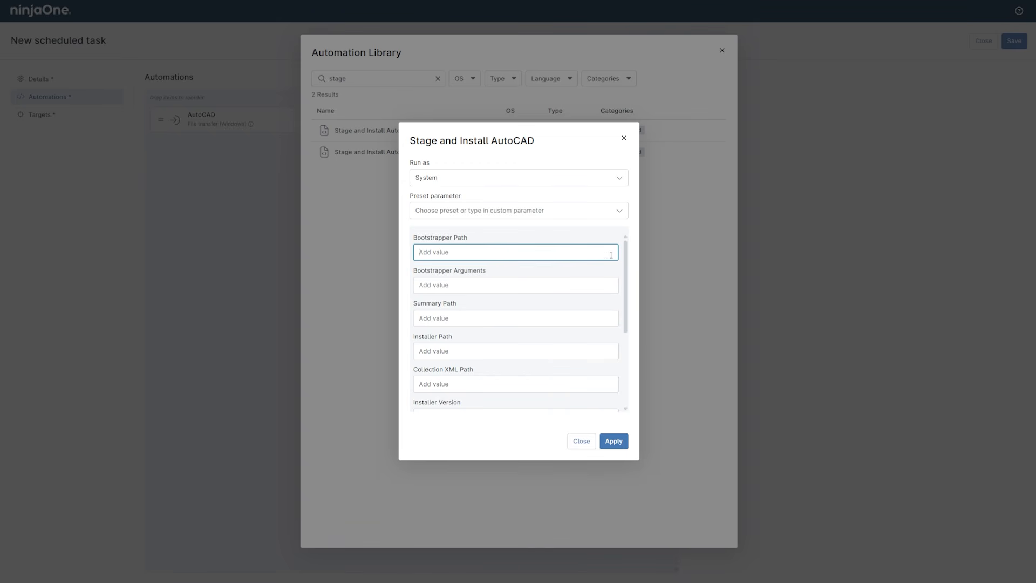
scroll(601, 344, "down", 5)
scroll(600, 339, "up", 5)
left_click(613, 442)
Add the Needs AutoCAD group as the task's target and save the scheduled task
left_click(99, 115)
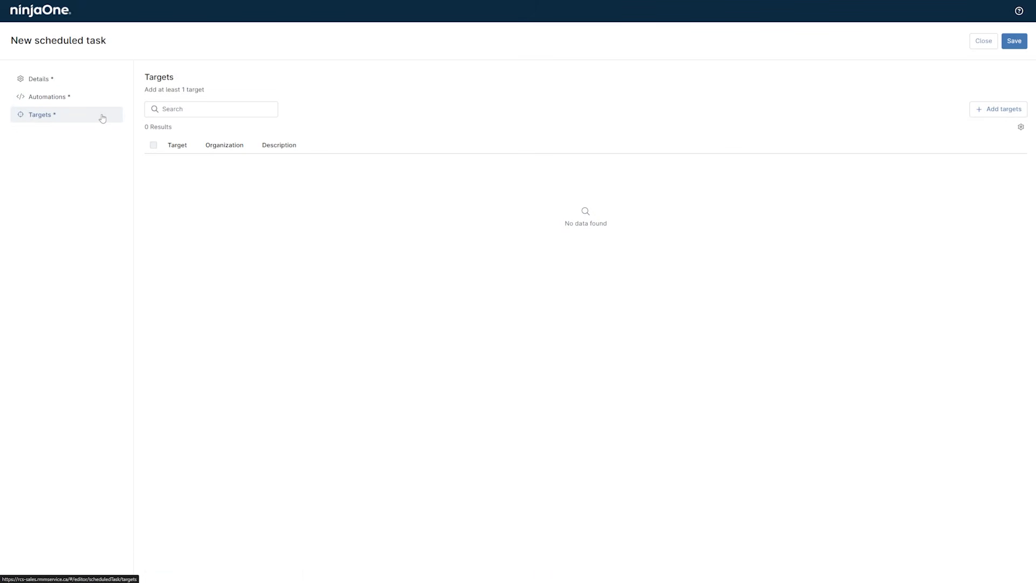
left_click(1002, 110)
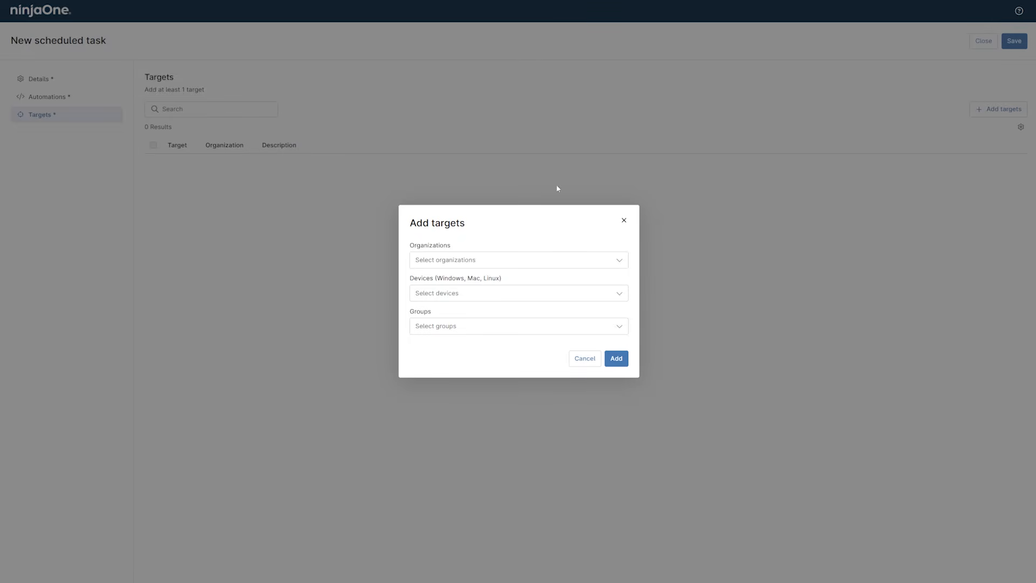
left_click(438, 330)
type("autocad")
left_click(437, 381)
left_click(490, 307)
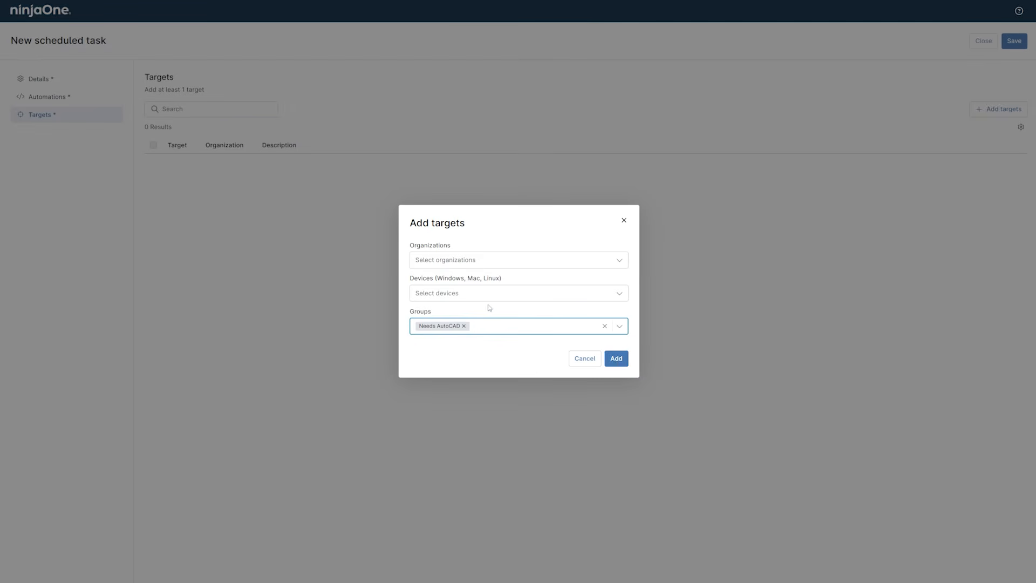
left_click(615, 361)
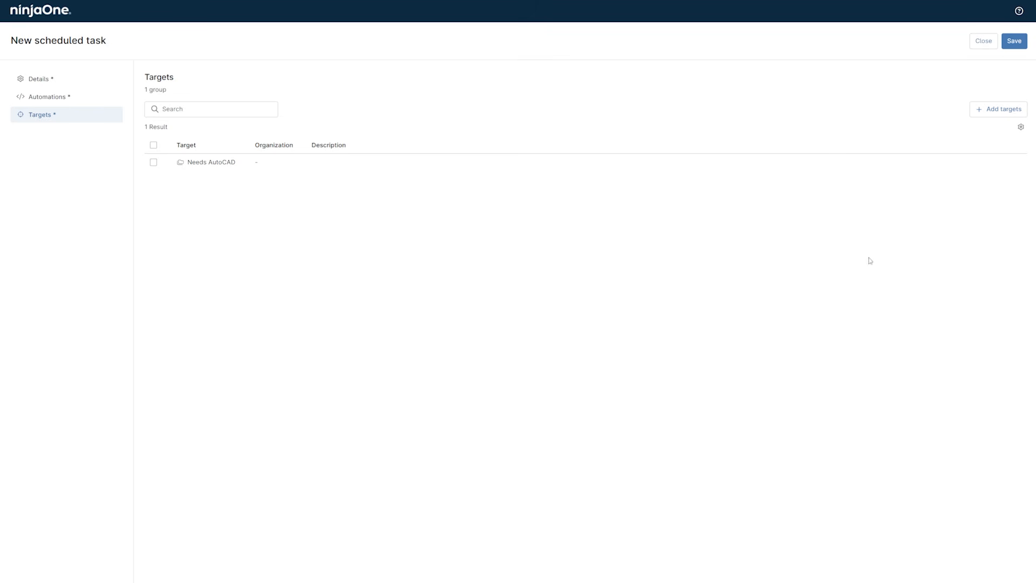
left_click(1014, 41)
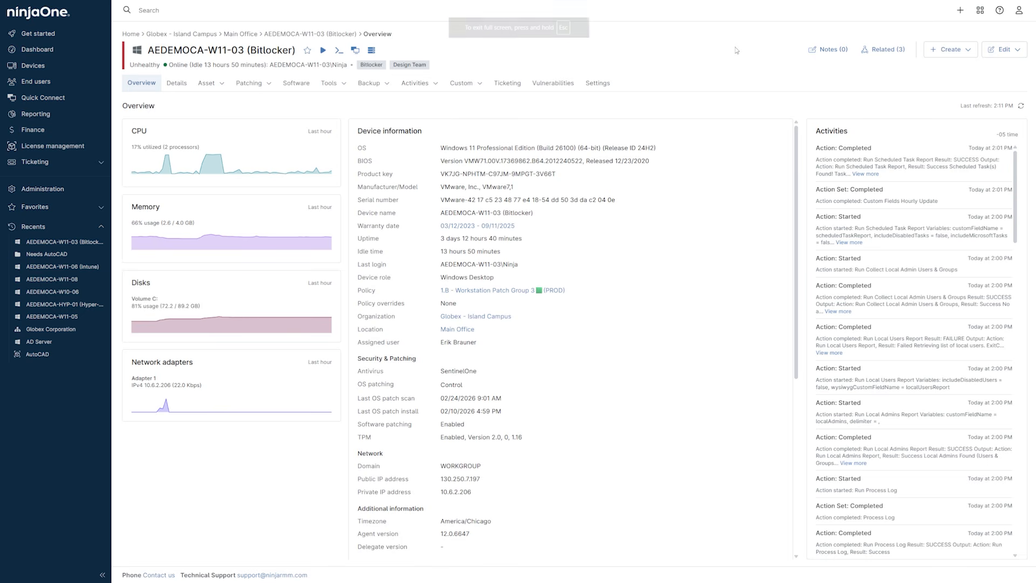
Examine the activity log of device AEDEMOCA-W11-03 and read the full output of the completed Stage and Install AutoCAD script
mouse_move(415, 82)
left_click(423, 106)
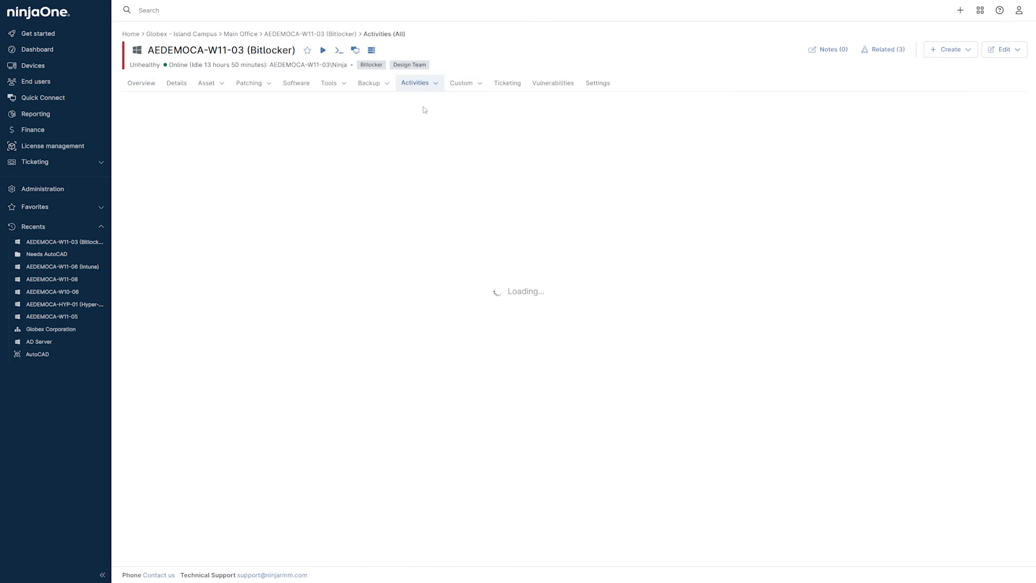
scroll(701, 269, "down", 7)
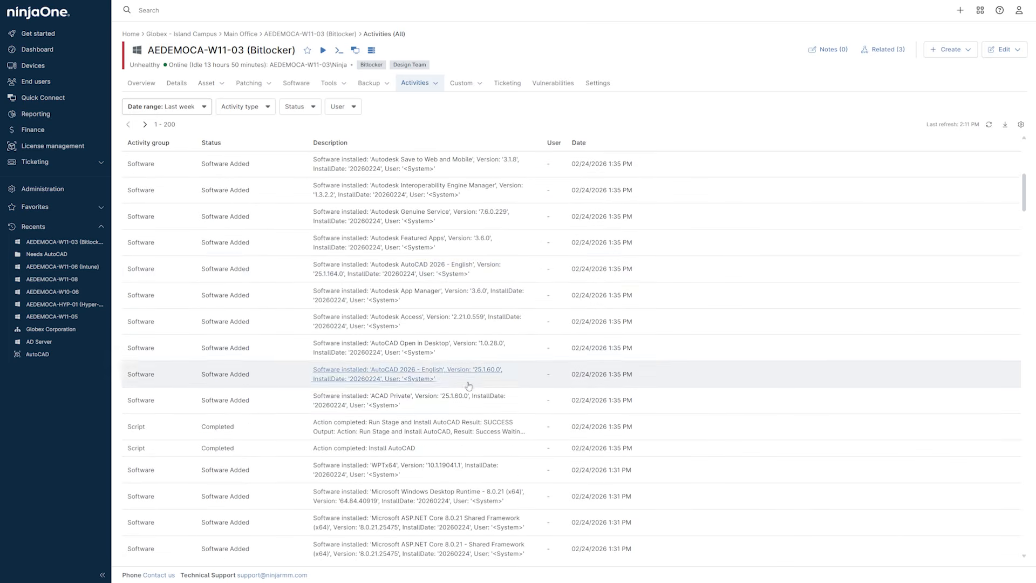
mouse_move(411, 431)
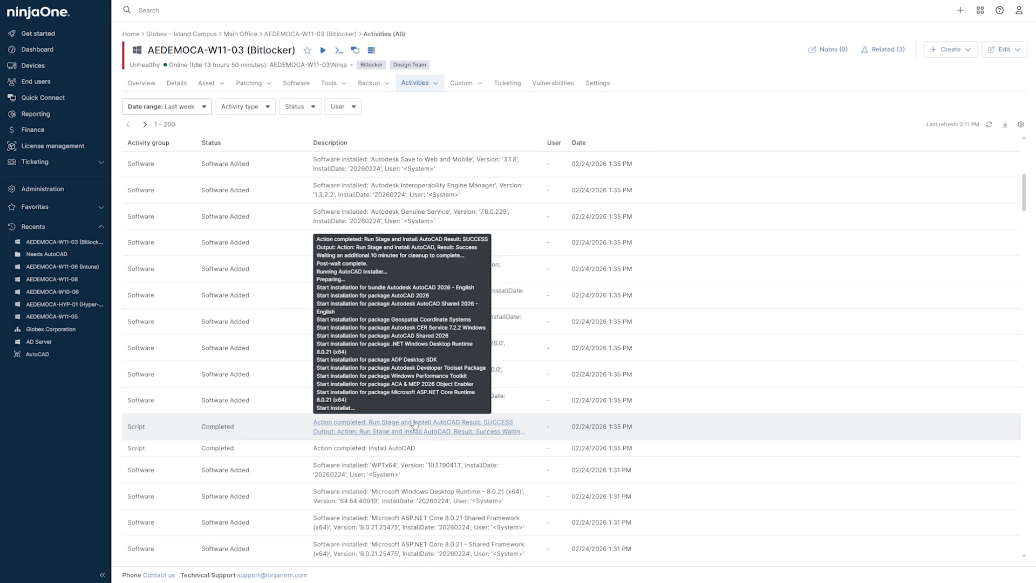
left_click(412, 430)
left_click_drag(718, 262, 735, 400)
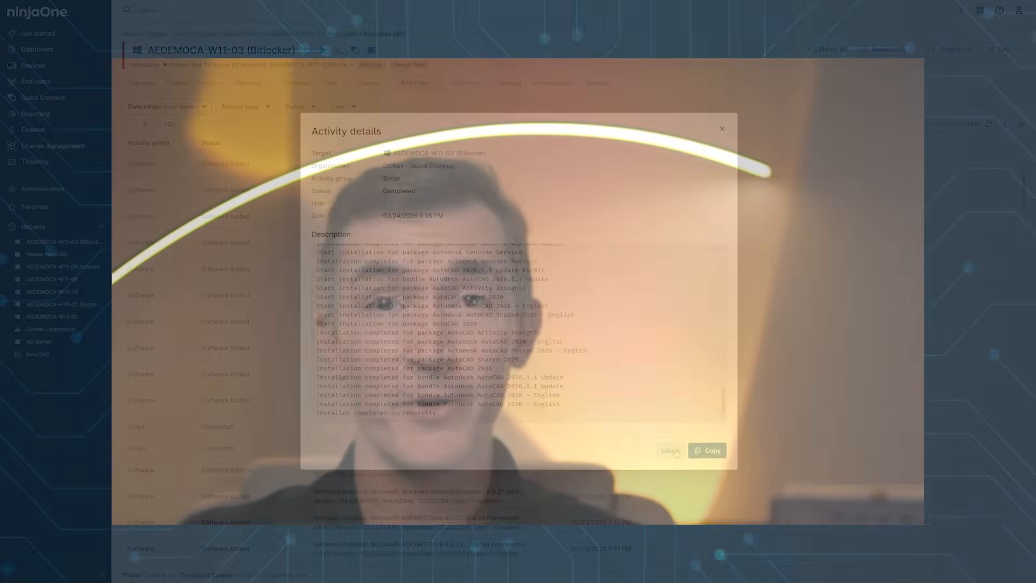